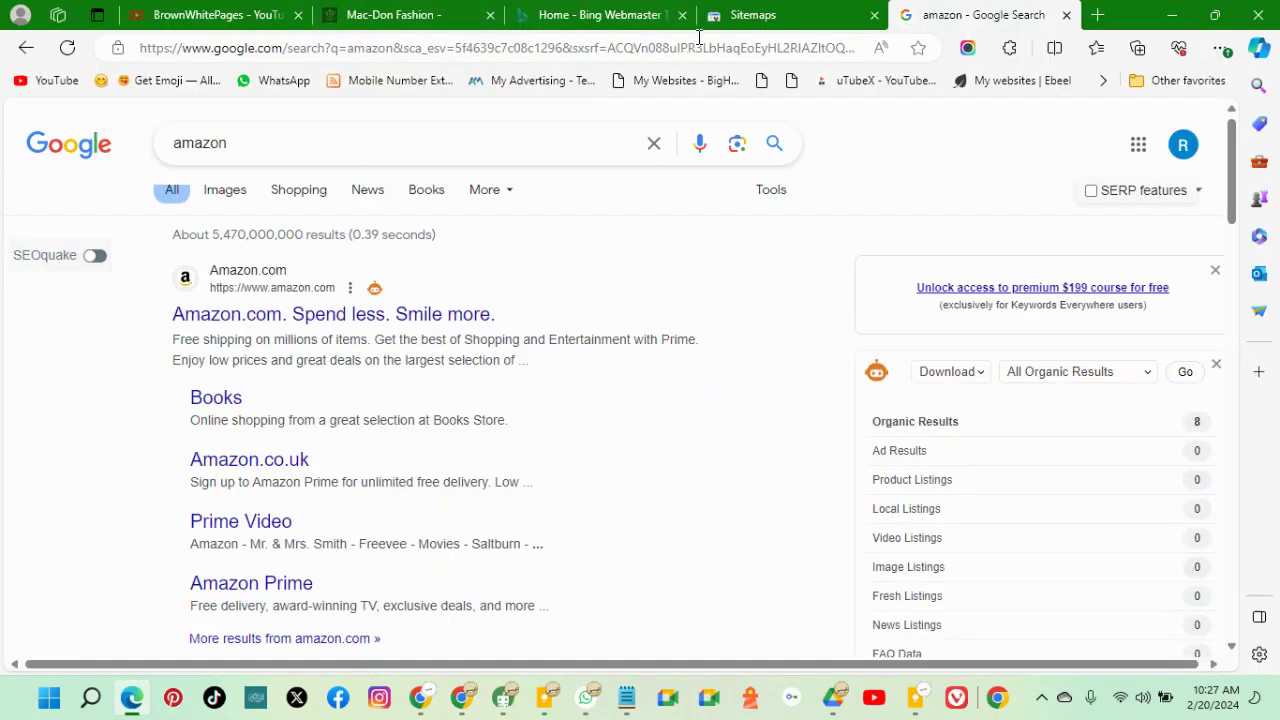
# Step: Open the Search Console overview for brownwhitepages.blogspot.com and review its performance, indexing, experience and enhancements summaries
pyautogui.click(760, 15)
pyautogui.click(92, 246)
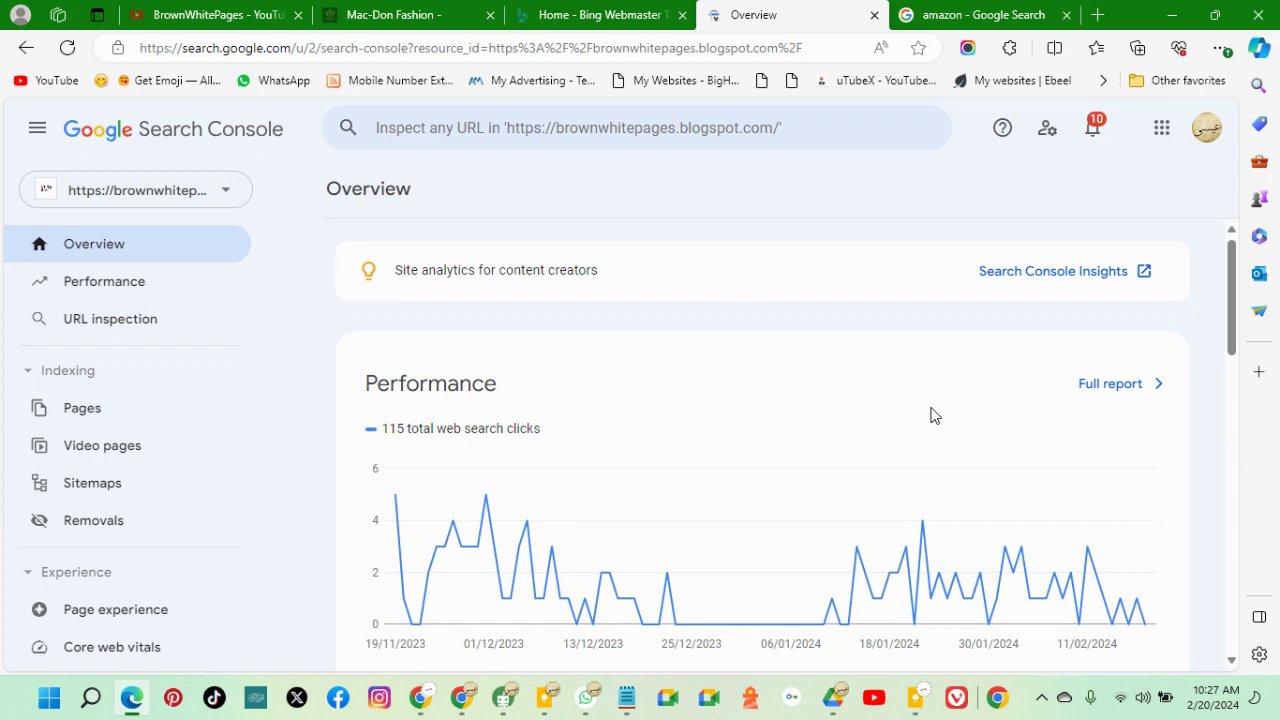
pyautogui.scroll(-4, 668, 378)
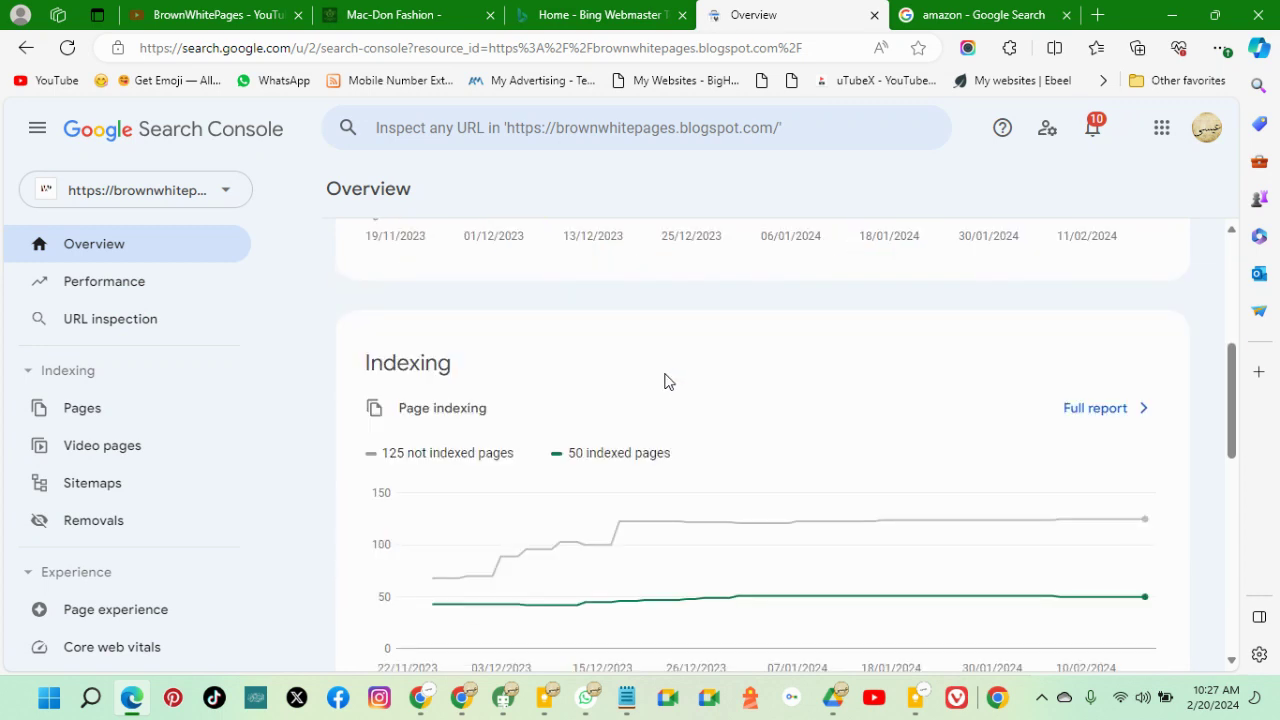
pyautogui.scroll(-5, 650, 388)
pyautogui.scroll(-3, 603, 449)
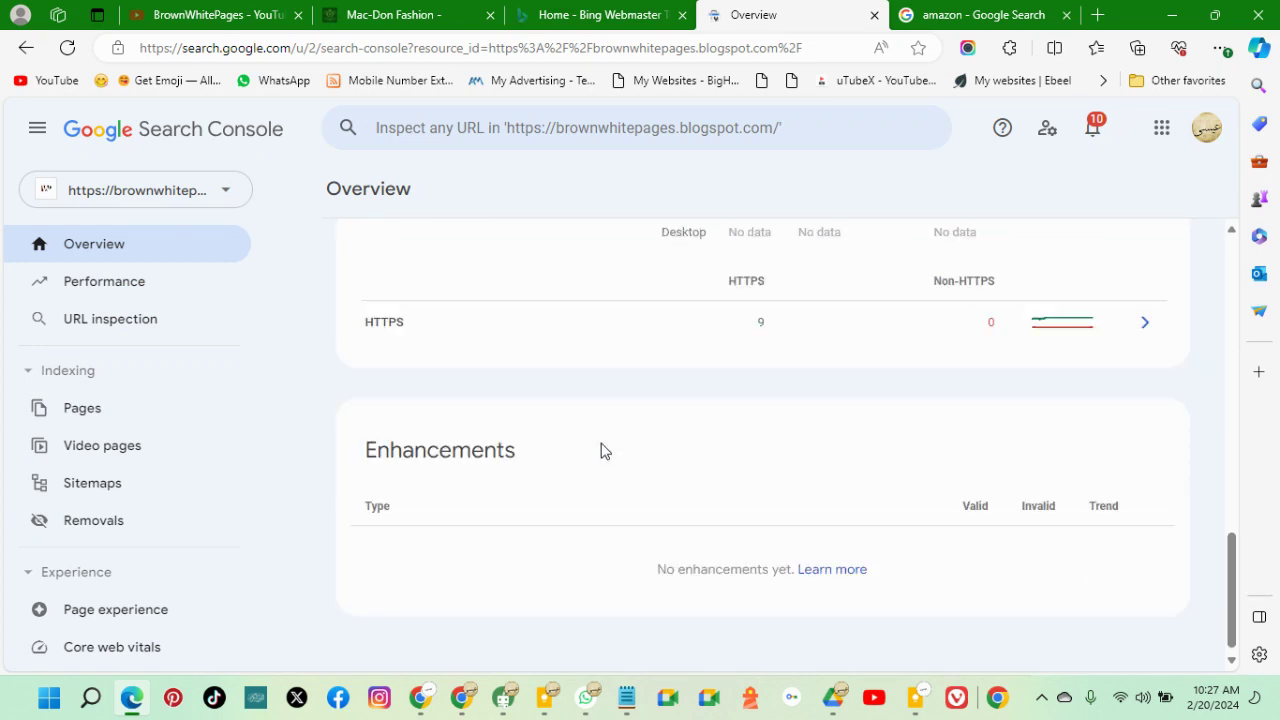
pyautogui.scroll(3, 590, 449)
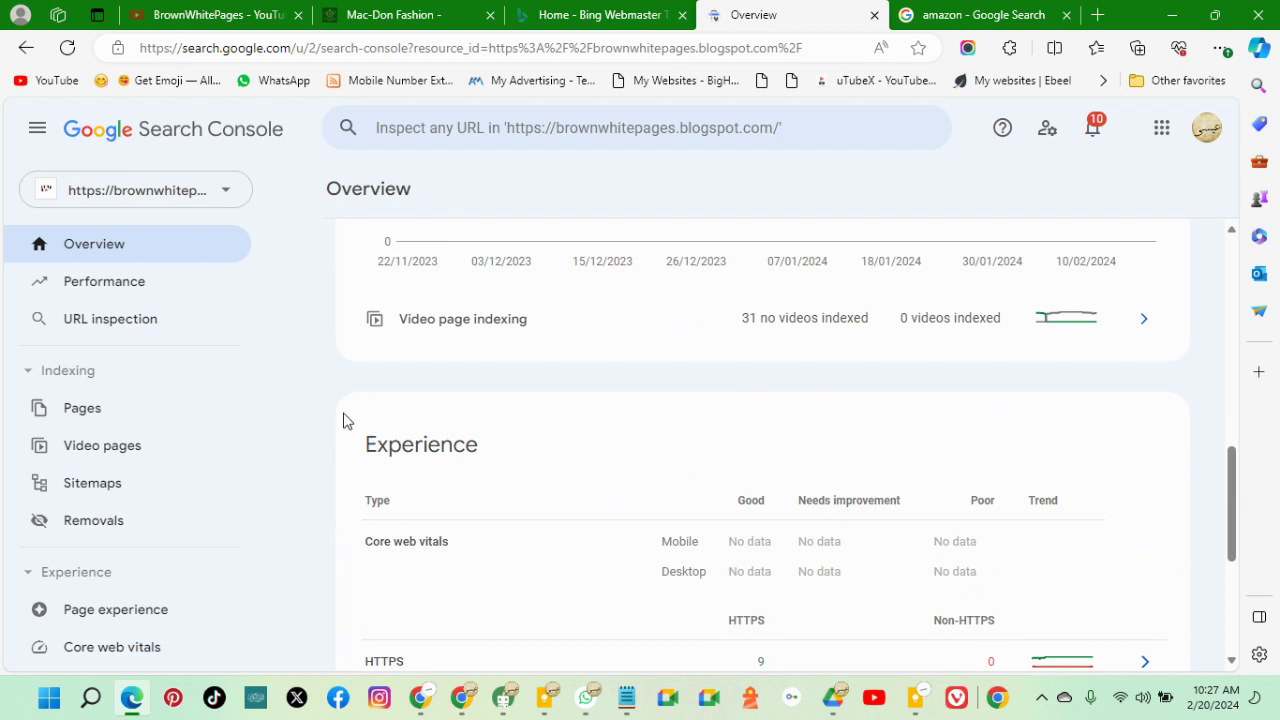
# Step: Open the site's Performance report and examine the top queries with their clicks and impressions
pyautogui.click(155, 287)
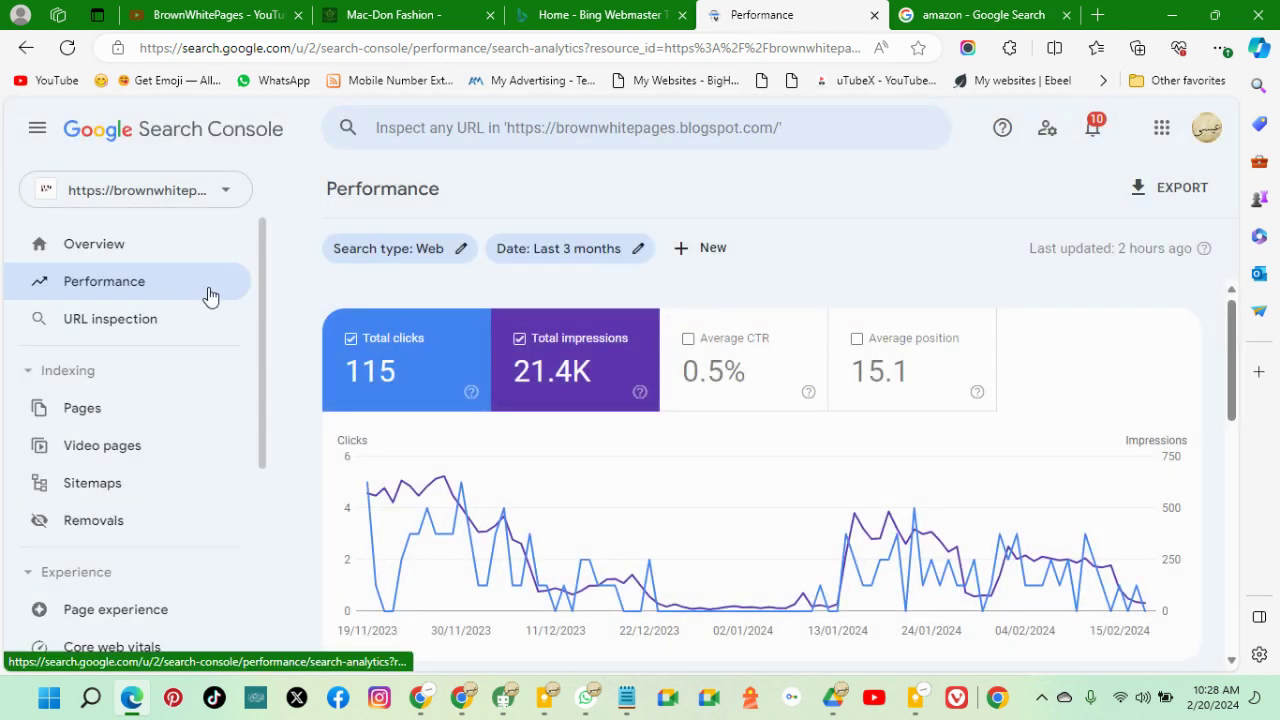
pyautogui.scroll(-5, 1017, 440)
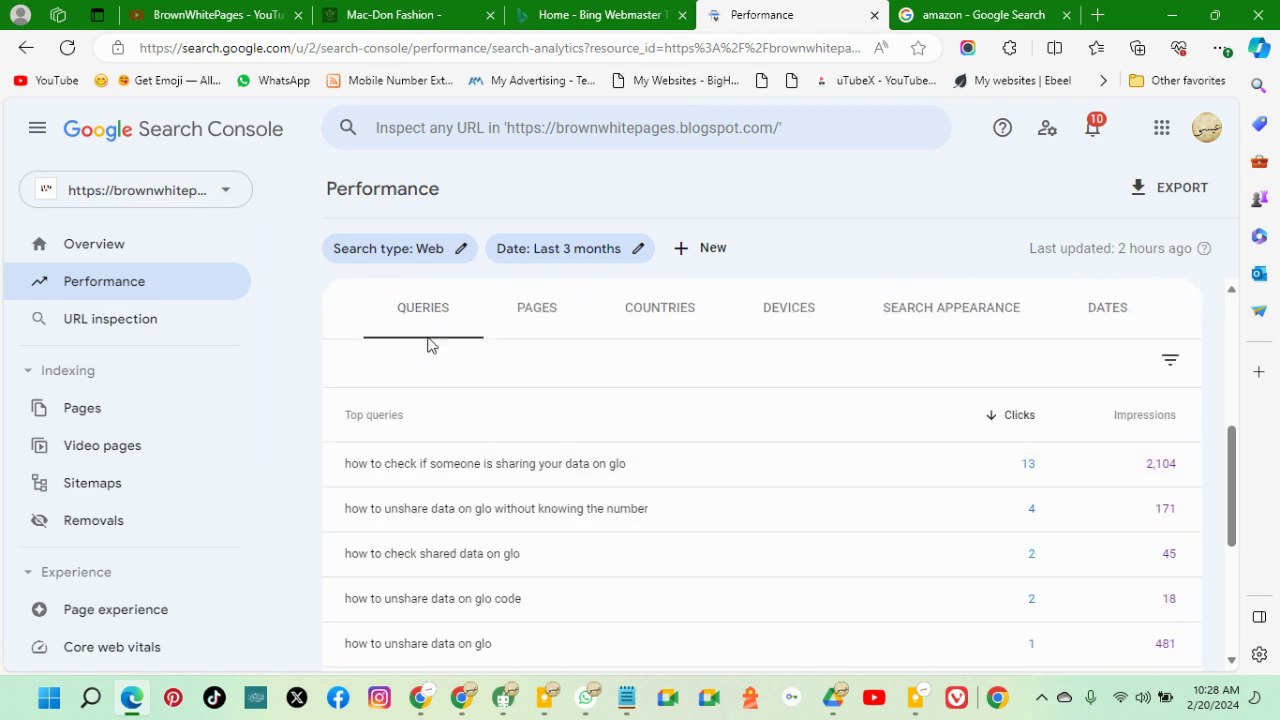
pyautogui.scroll(-1, 430, 390)
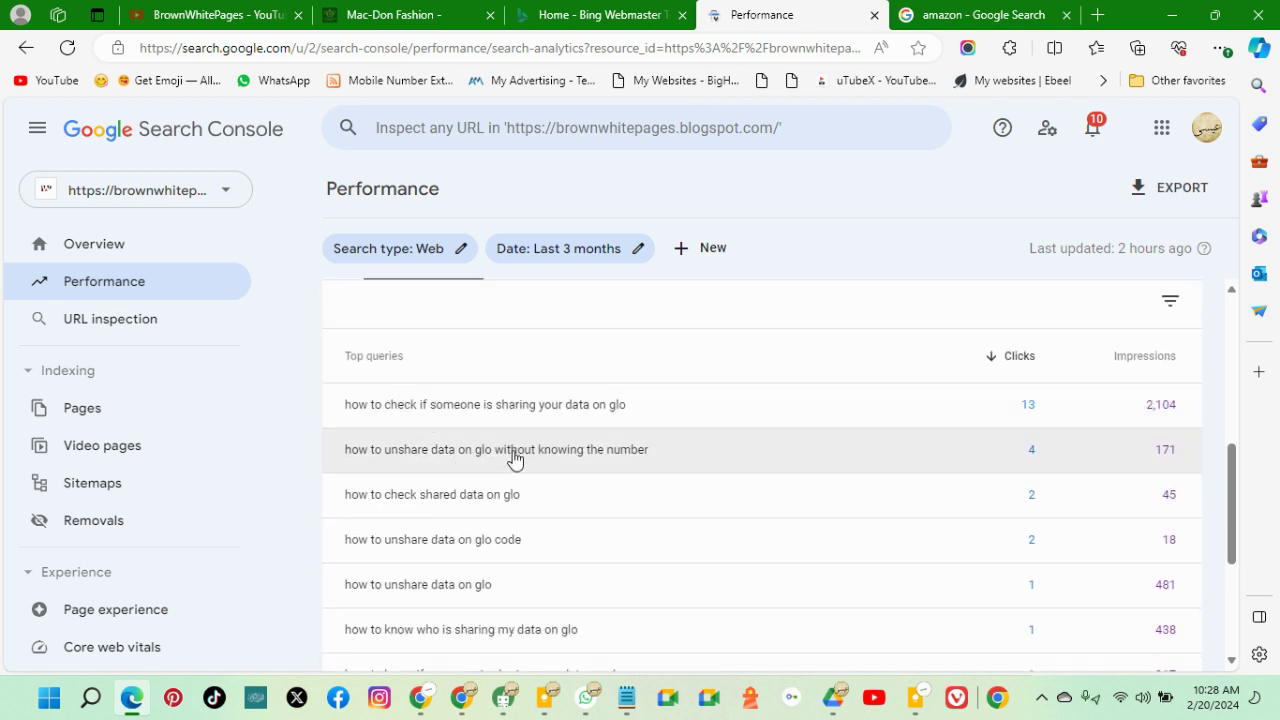
pyautogui.scroll(-1, 447, 597)
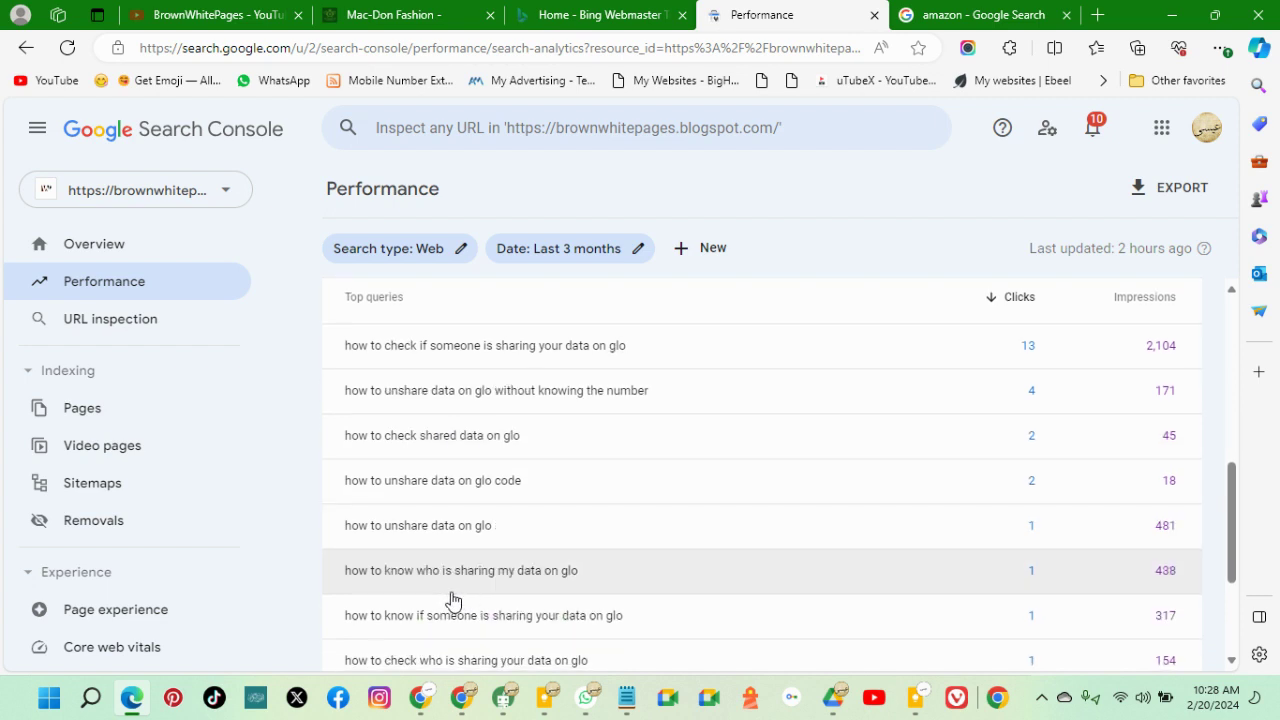
pyautogui.scroll(-1, 455, 596)
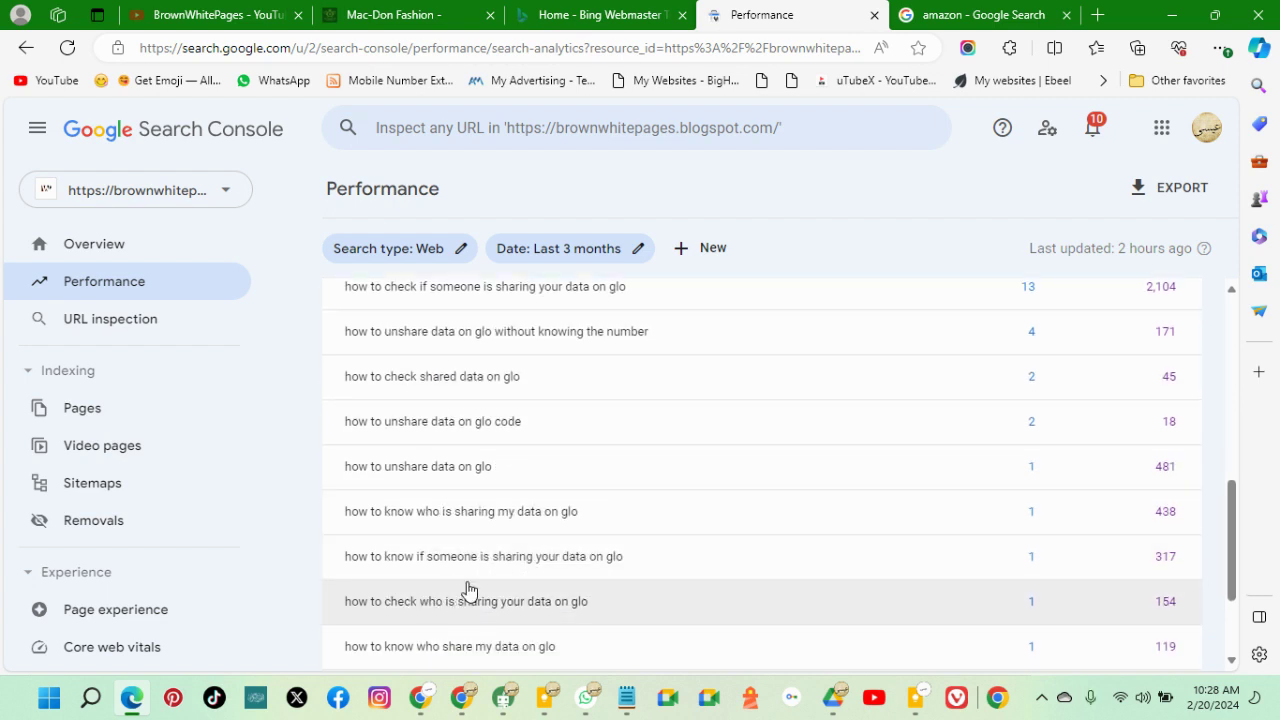
pyautogui.scroll(-2, 450, 590)
pyautogui.scroll(5, 634, 557)
pyautogui.scroll(-1, 1015, 553)
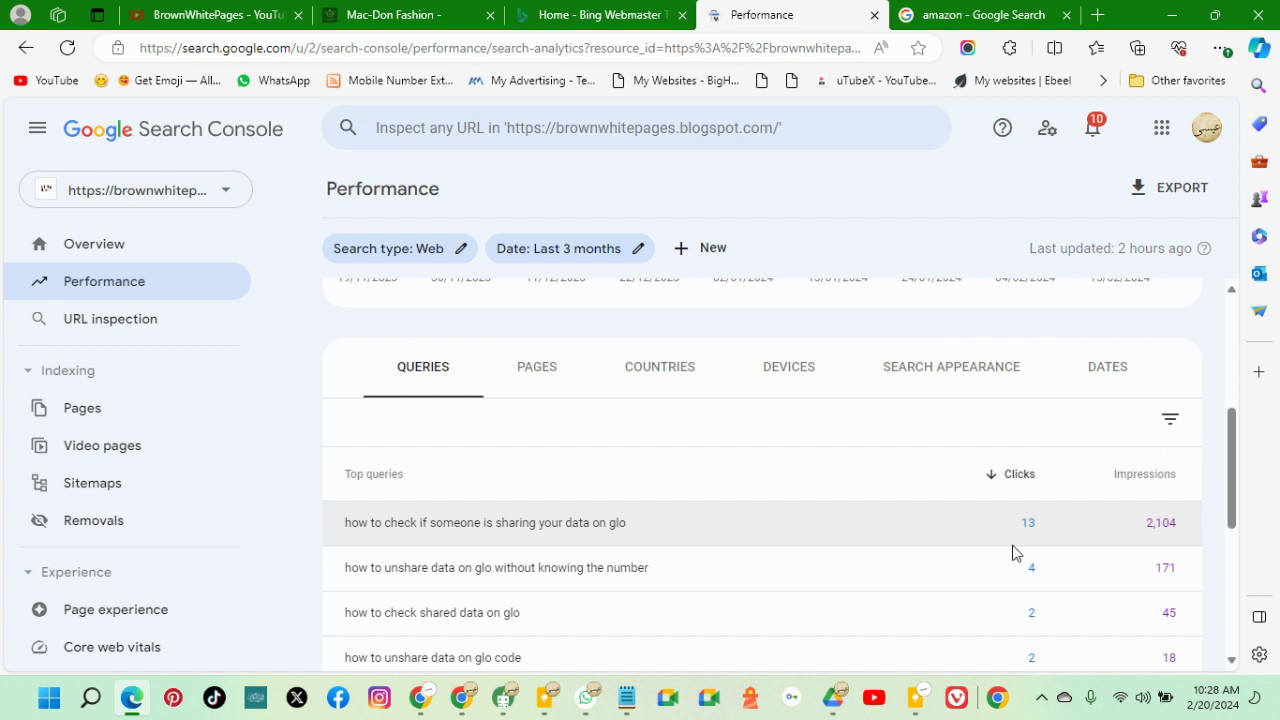
pyautogui.scroll(-1, 1023, 540)
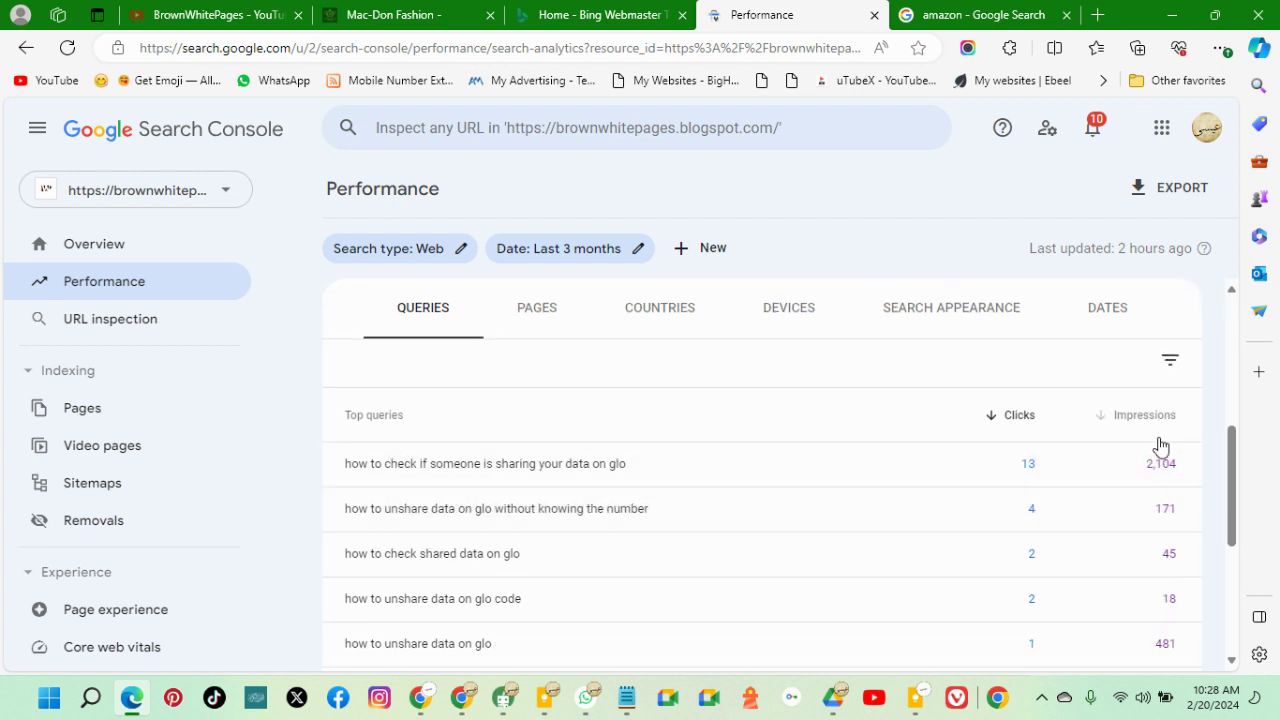
pyautogui.scroll(-1, 1163, 480)
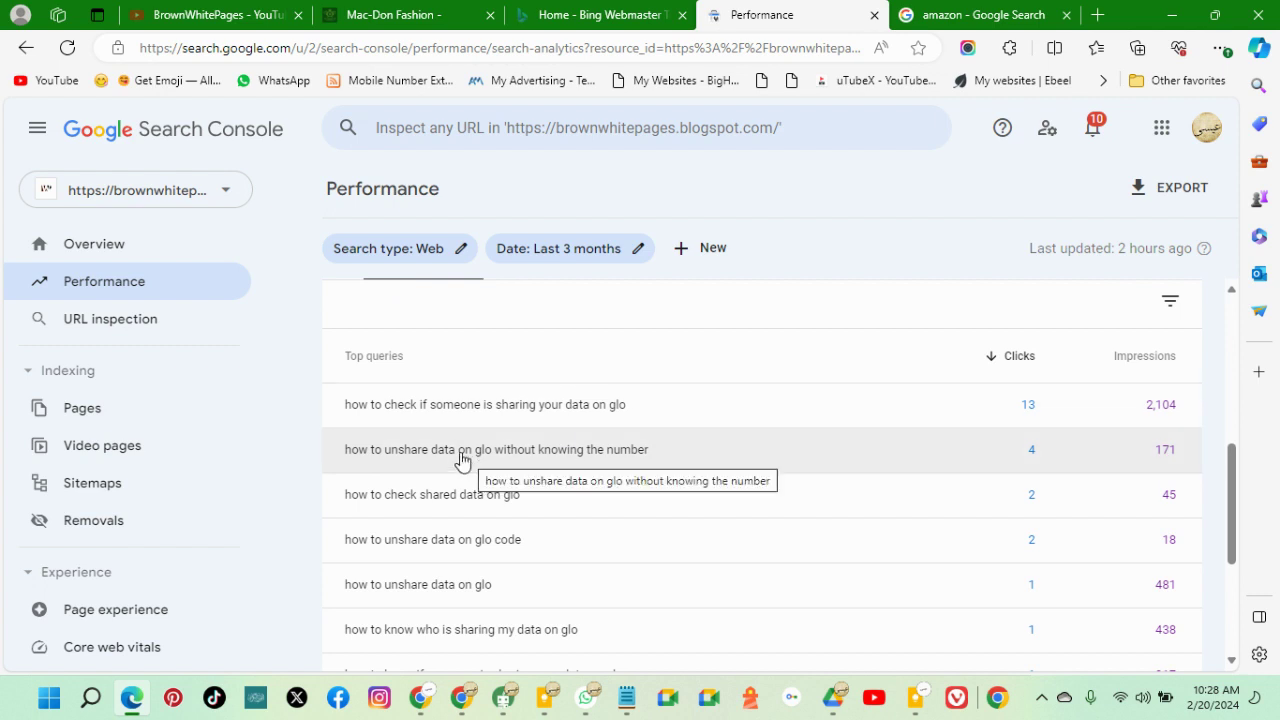
# Step: Copy the top query "how to check if someone is sharing your data on glo" and search Google for it in place of "amazon"
pyautogui.moveTo(337, 412); pyautogui.dragTo(634, 417)
pyautogui.hotkey('ctrl', 'c')
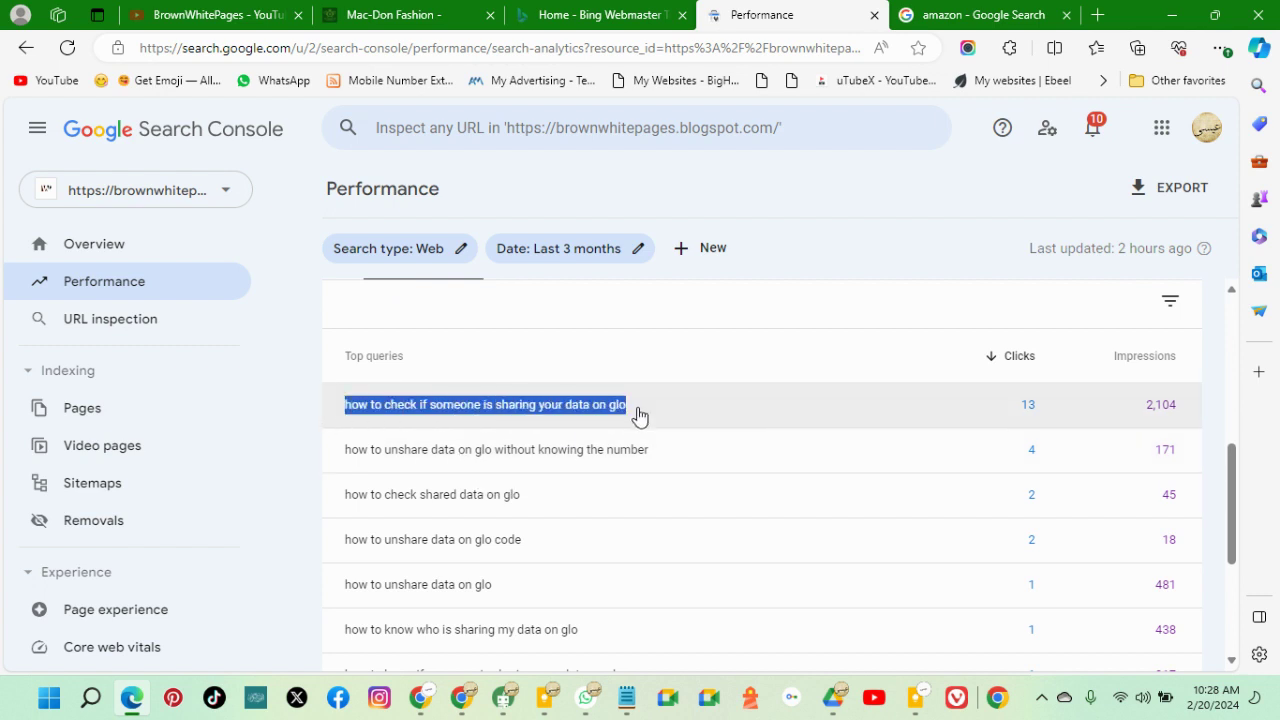
pyautogui.rightClick(580, 414)
pyautogui.click(624, 48)
pyautogui.click(978, 15)
pyautogui.tripleClick(398, 152)
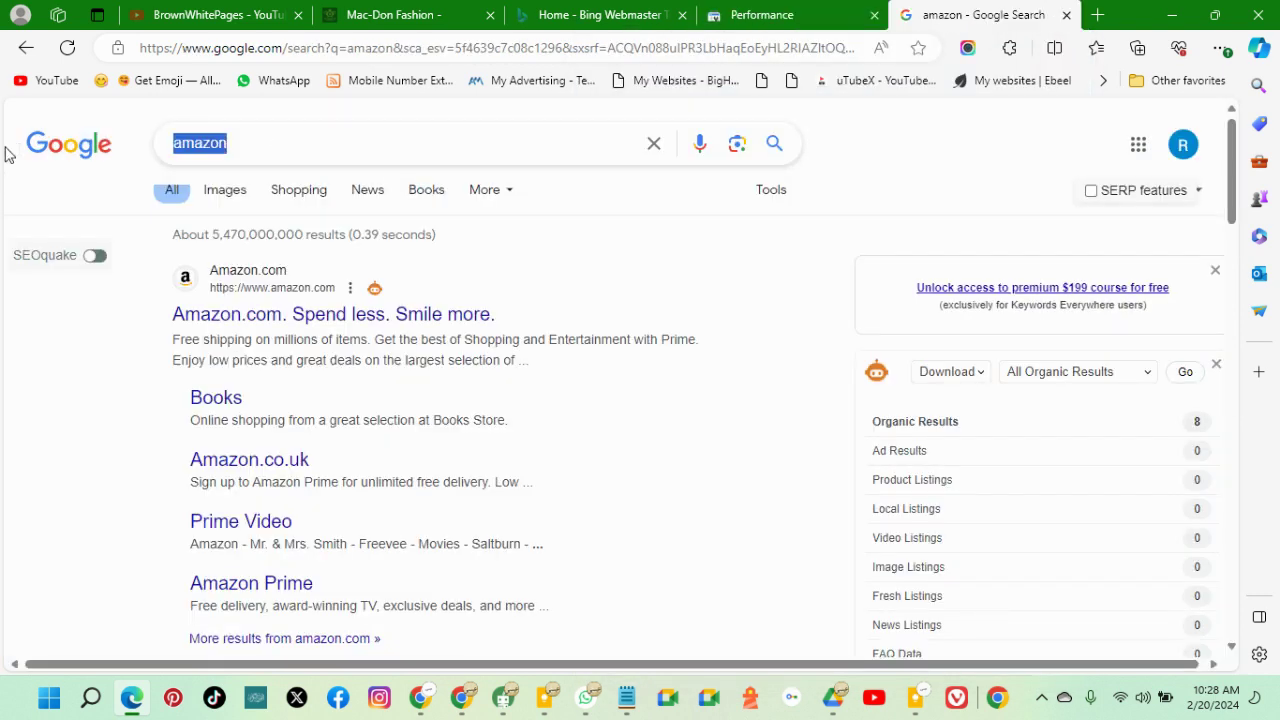
pyautogui.hotkey('ctrl', 'v')
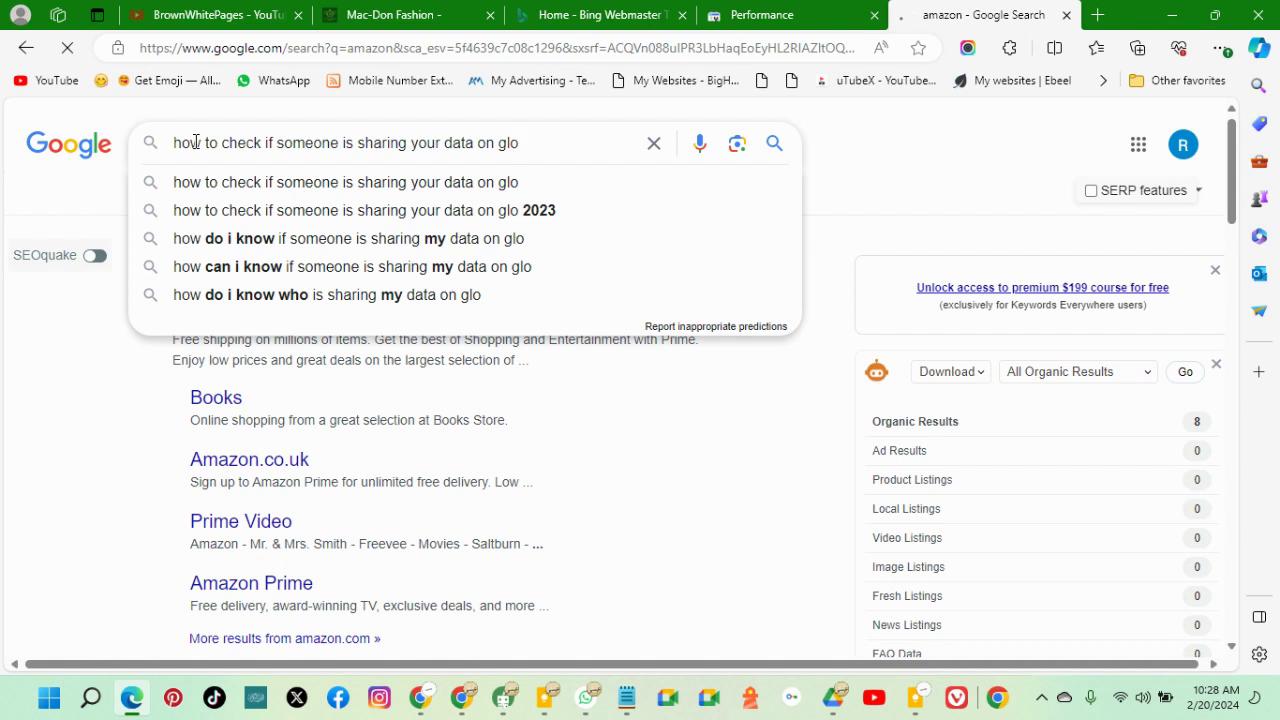
# Step: Look through the Google results and related searches for listings from BrownWhitePages
pyautogui.scroll(-10, 234, 486)
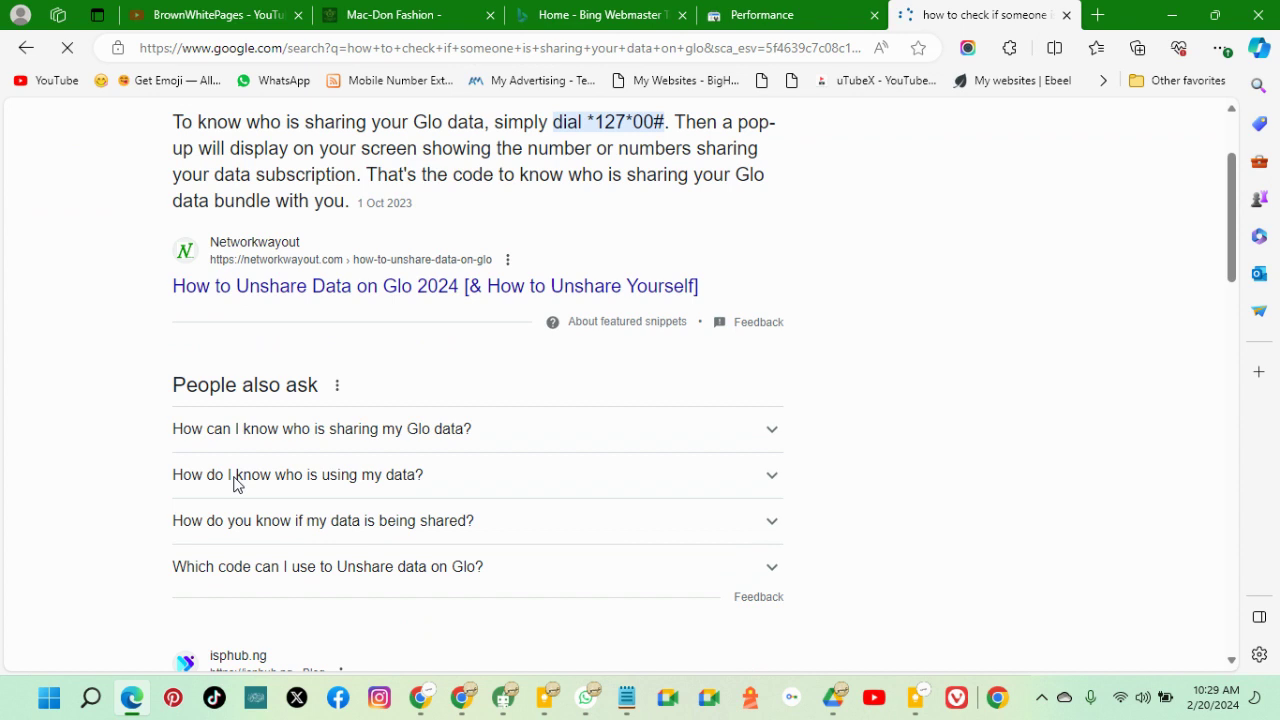
pyautogui.scroll(-9, 317, 485)
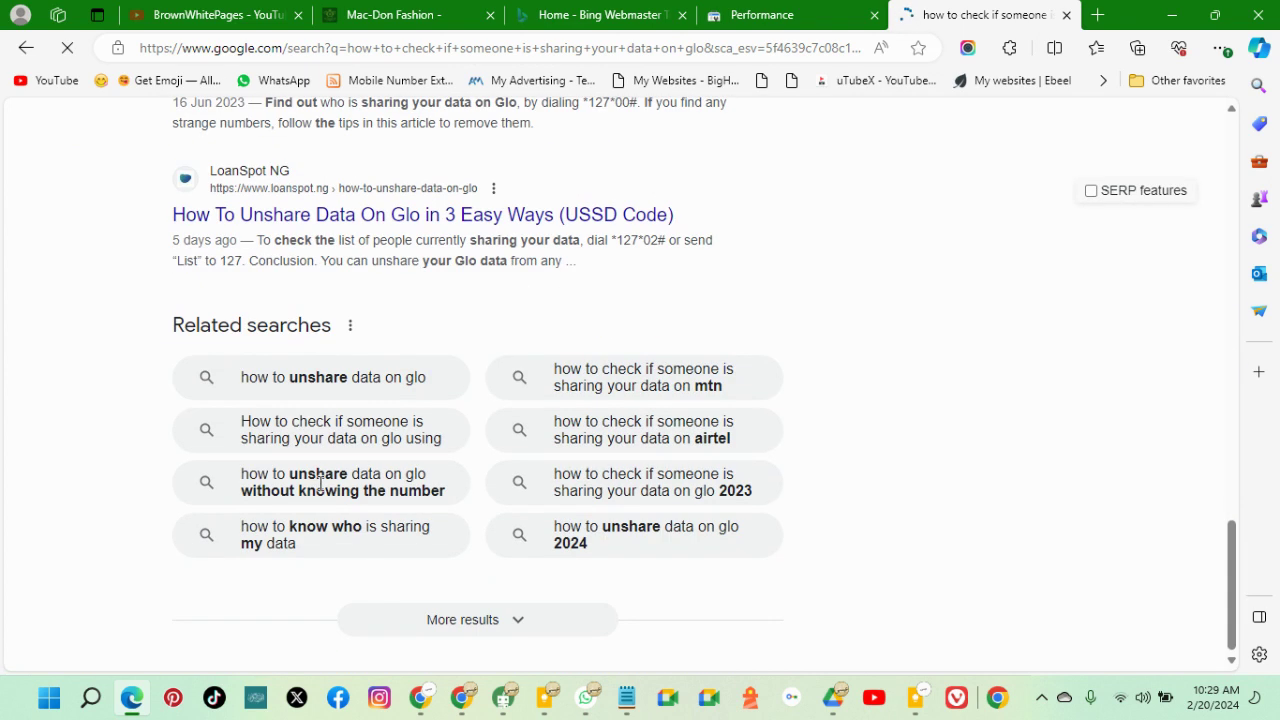
pyautogui.scroll(7, 388, 395)
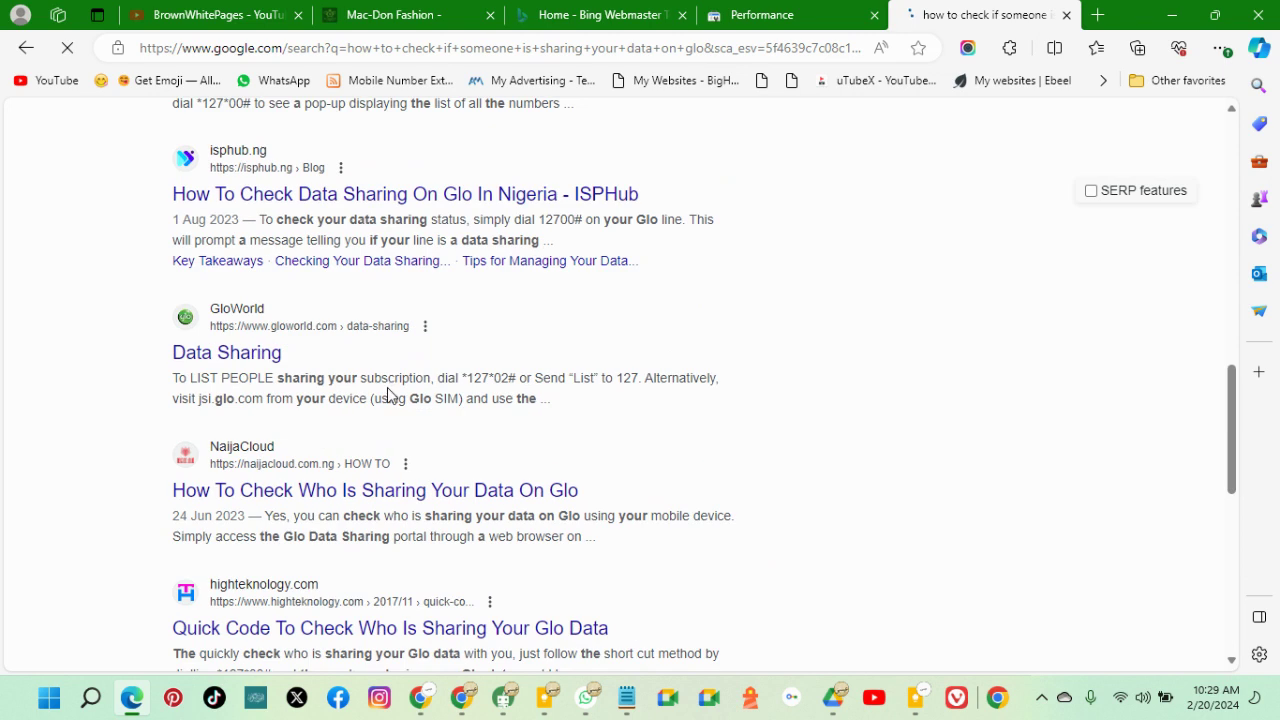
pyautogui.scroll(-7, 388, 395)
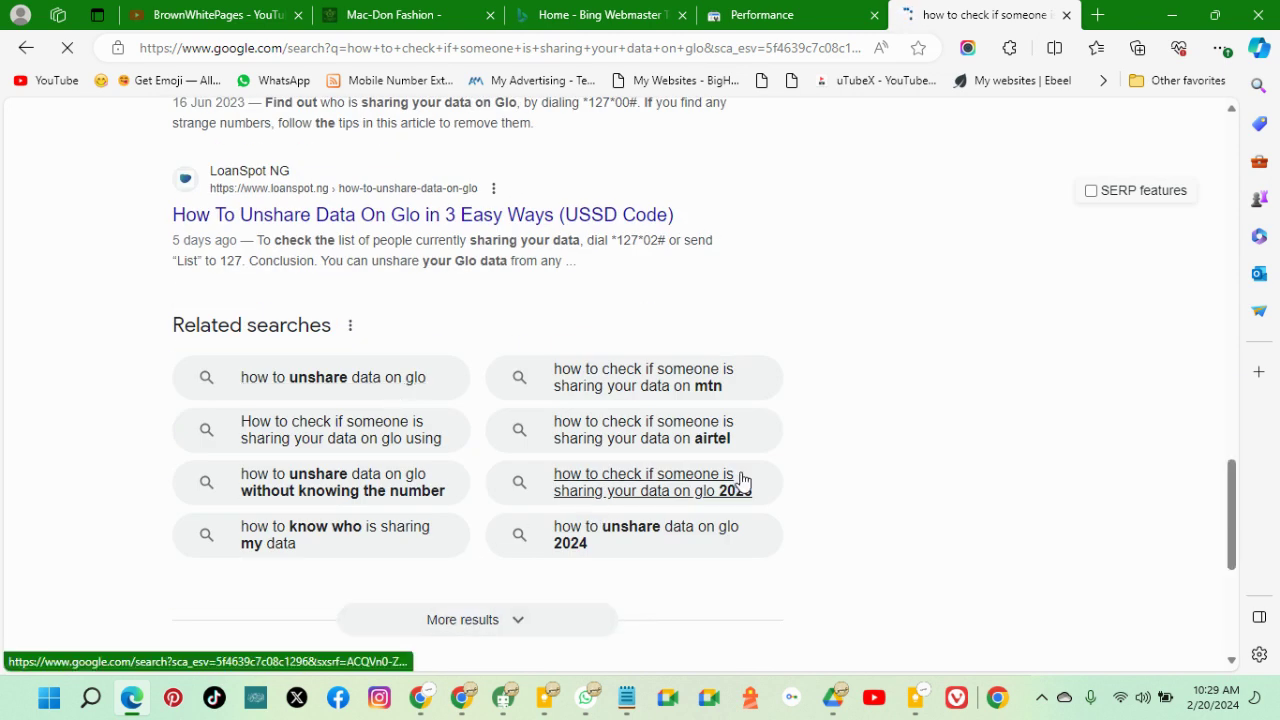
pyautogui.scroll(2, 690, 398)
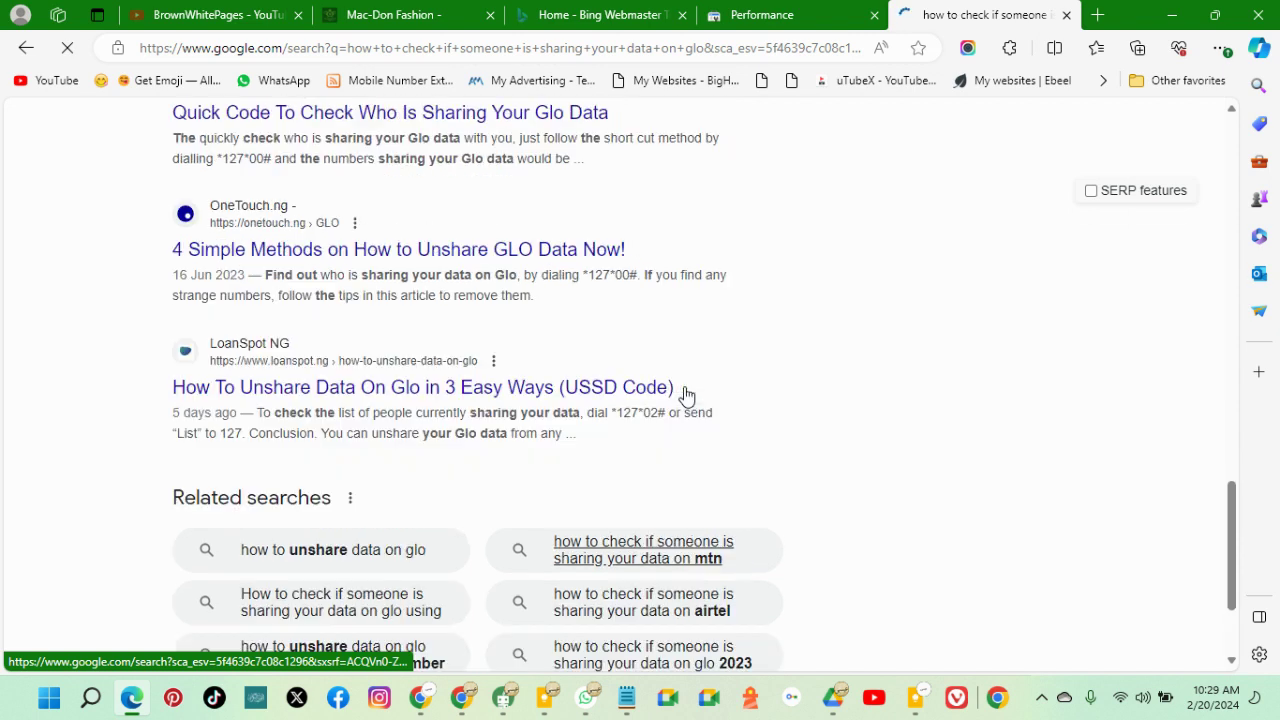
pyautogui.scroll(10, 686, 396)
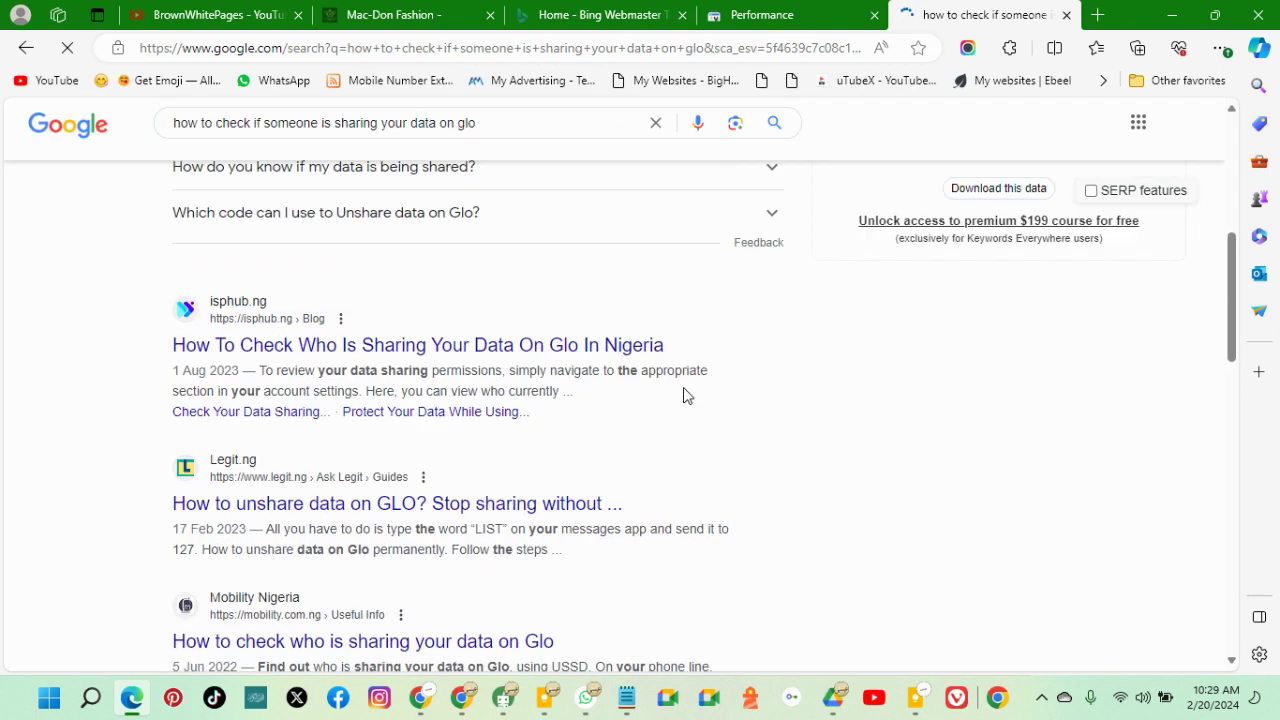
pyautogui.scroll(6, 684, 394)
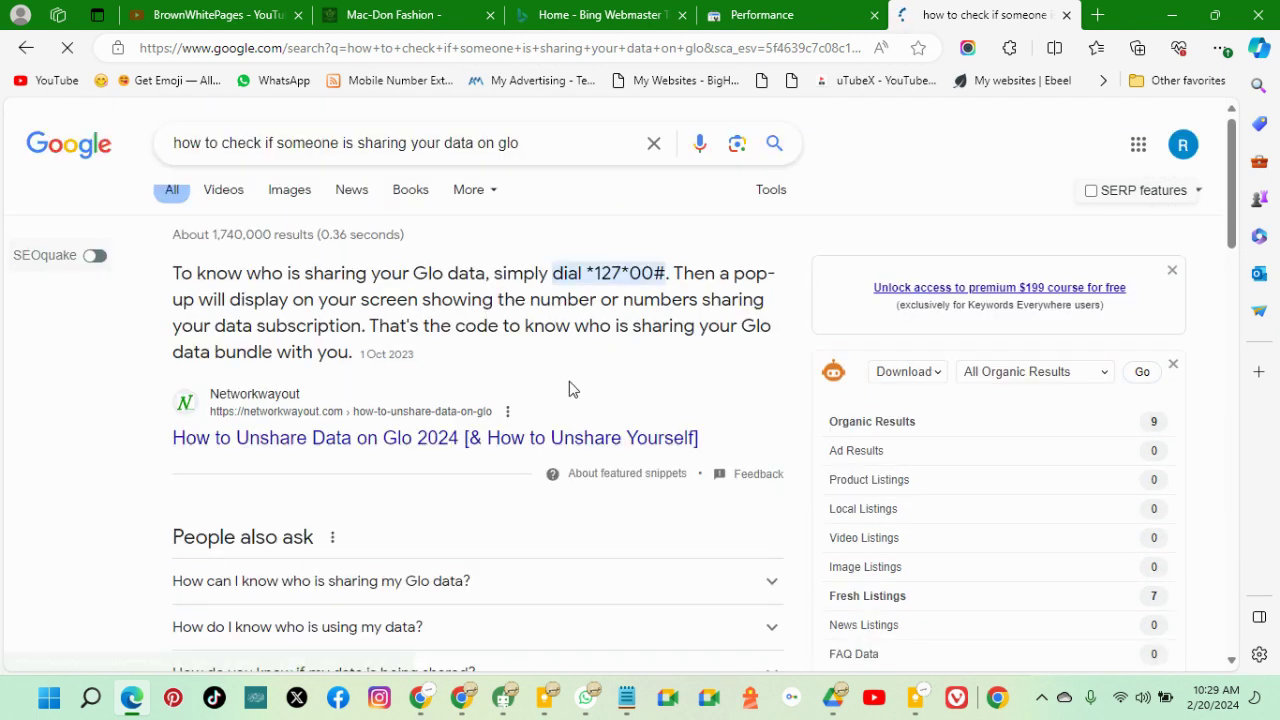
pyautogui.scroll(-15, 570, 389)
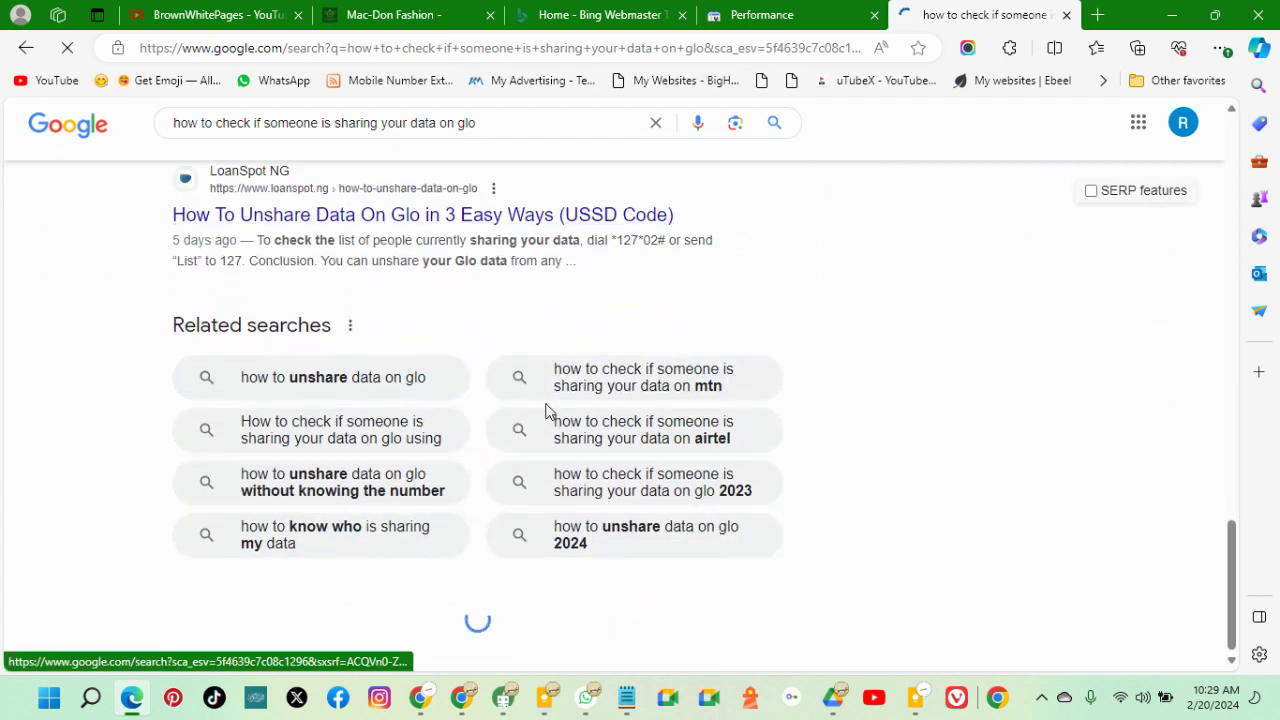
pyautogui.scroll(-3, 475, 552)
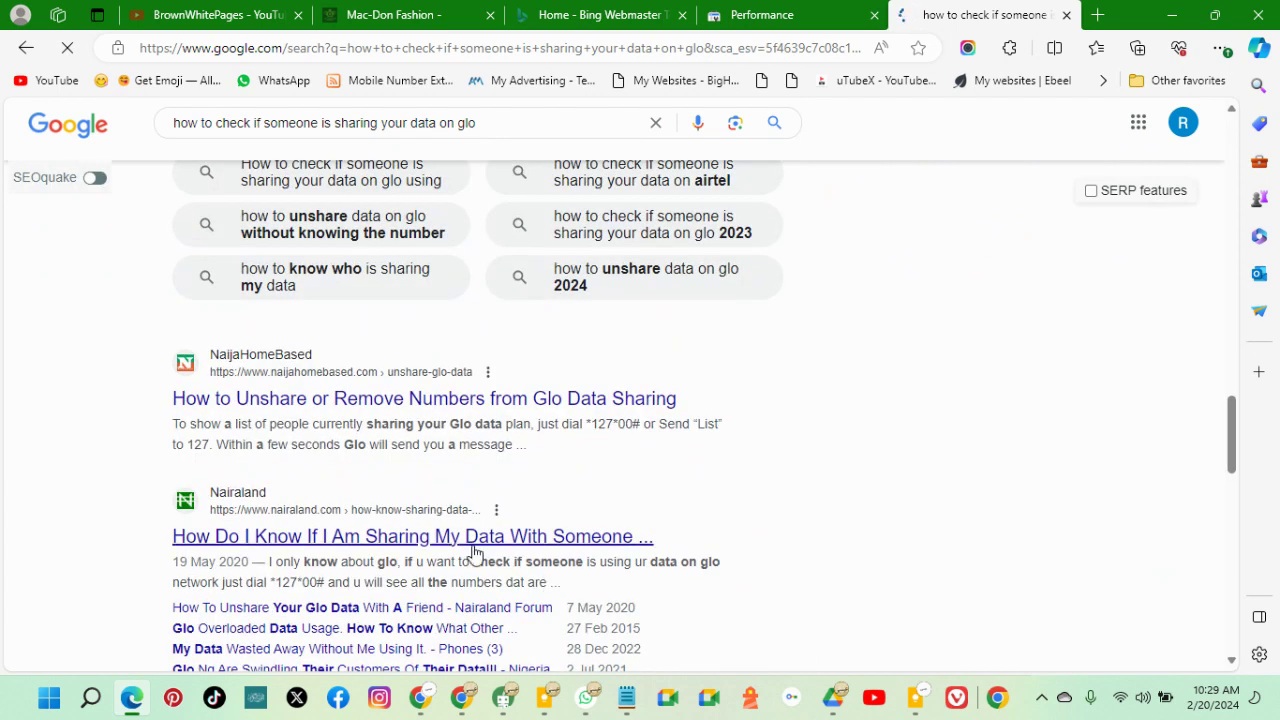
pyautogui.scroll(-12, 475, 552)
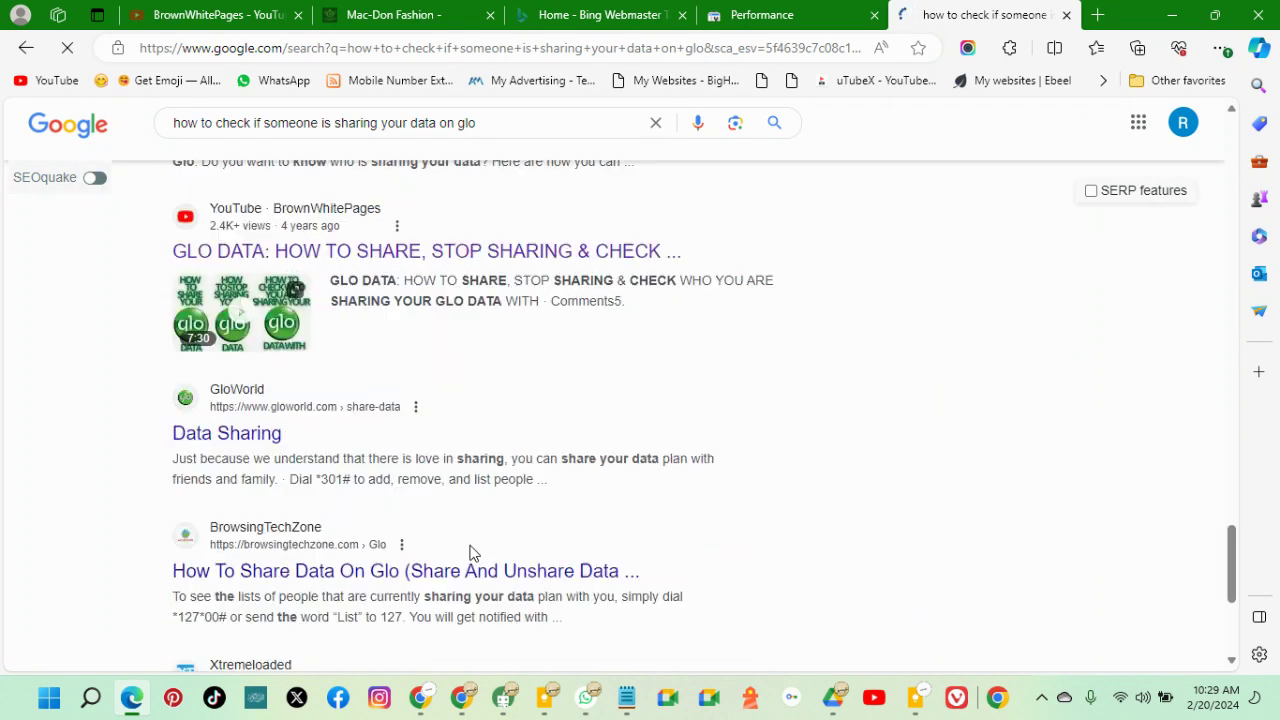
pyautogui.scroll(-3, 400, 402)
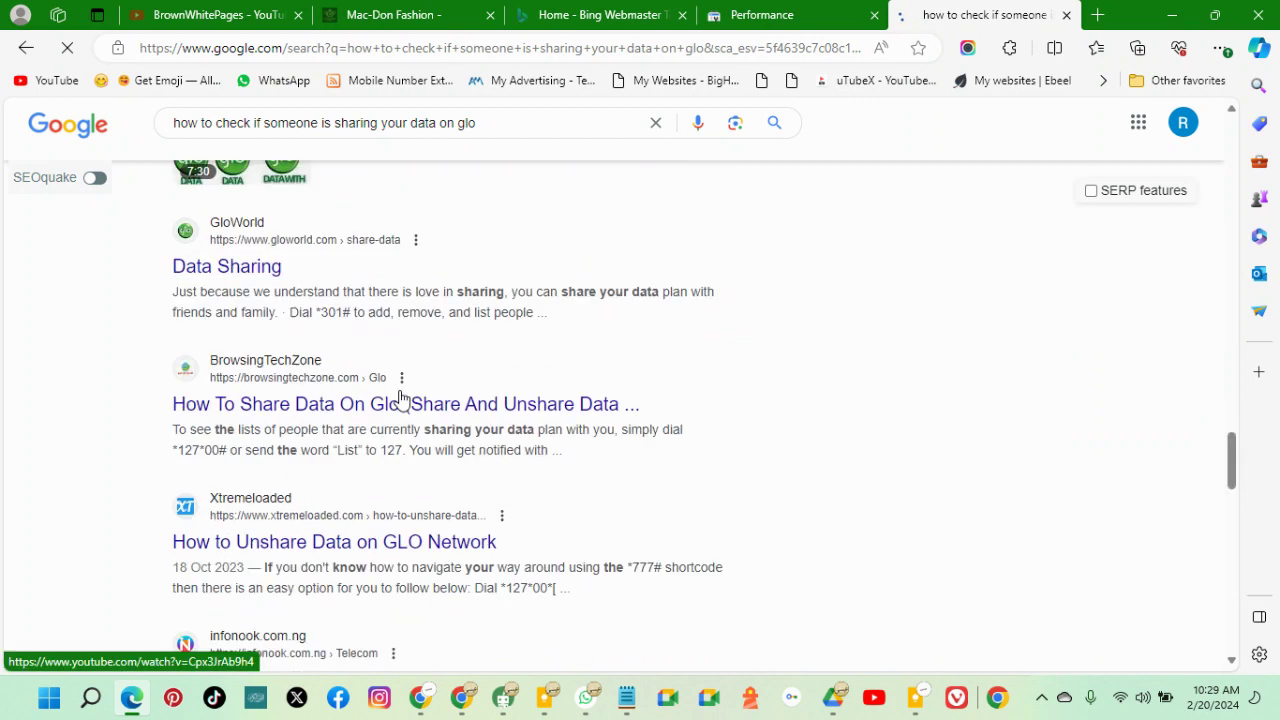
pyautogui.scroll(-8, 403, 400)
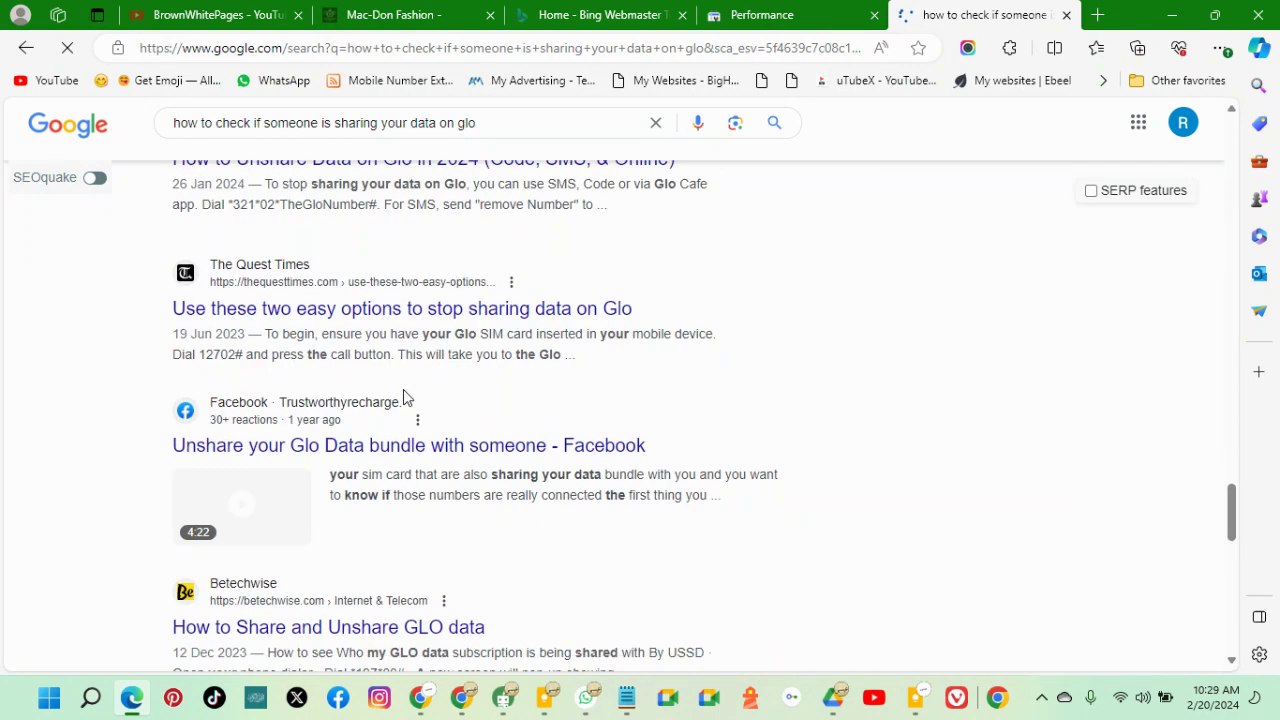
pyautogui.scroll(-6, 403, 395)
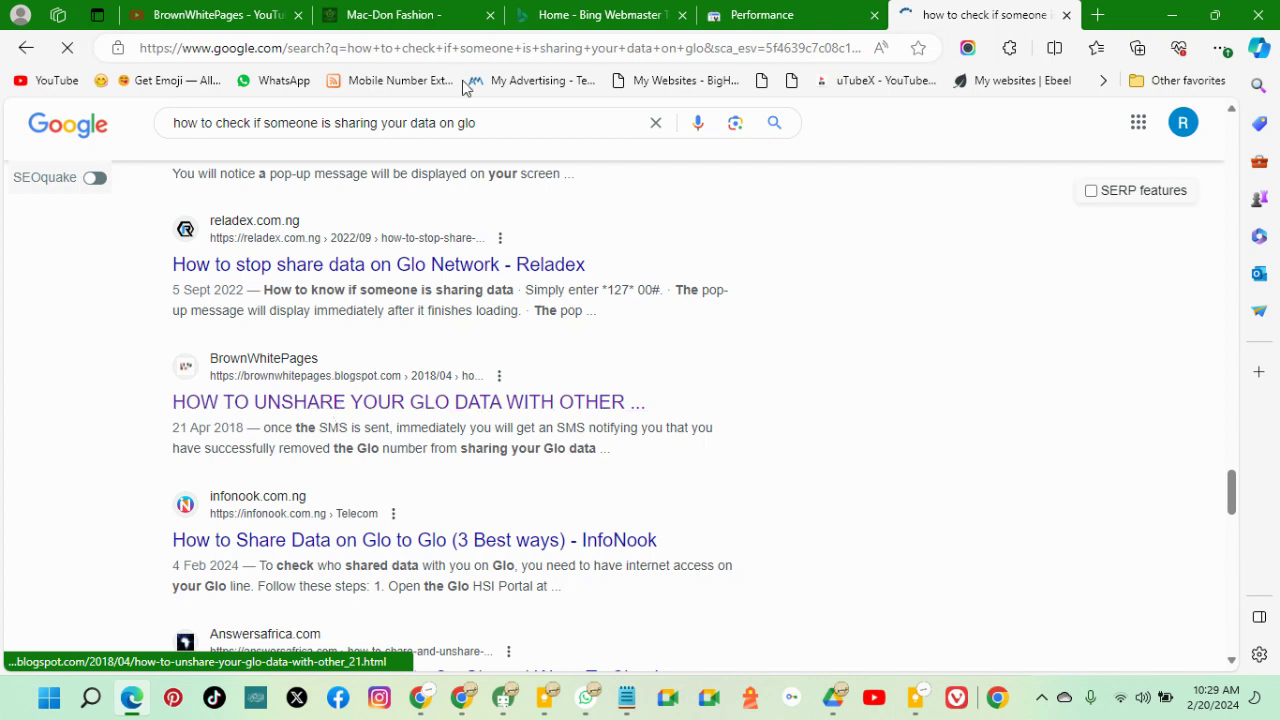
# Step: Return to the Performance report, list the top pages, and open how-to-know-numbers-you-are-sharing.html in a new tab
pyautogui.click(756, 15)
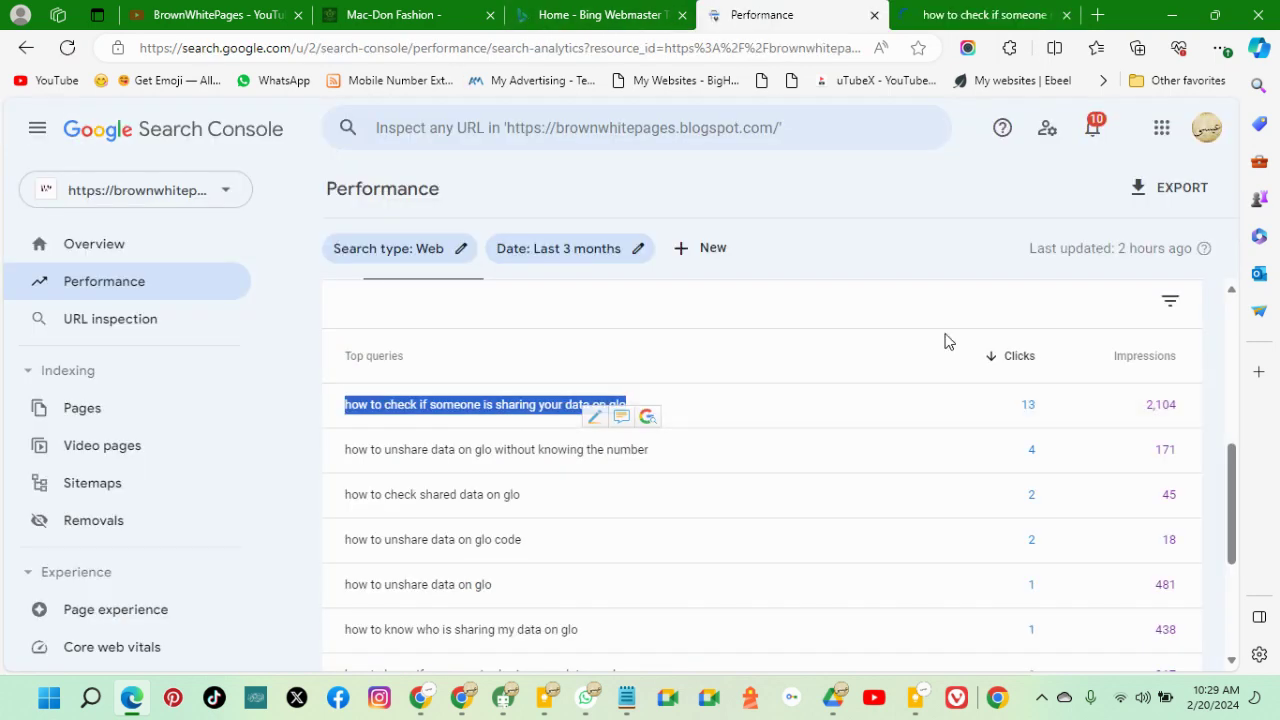
pyautogui.scroll(1, 974, 431)
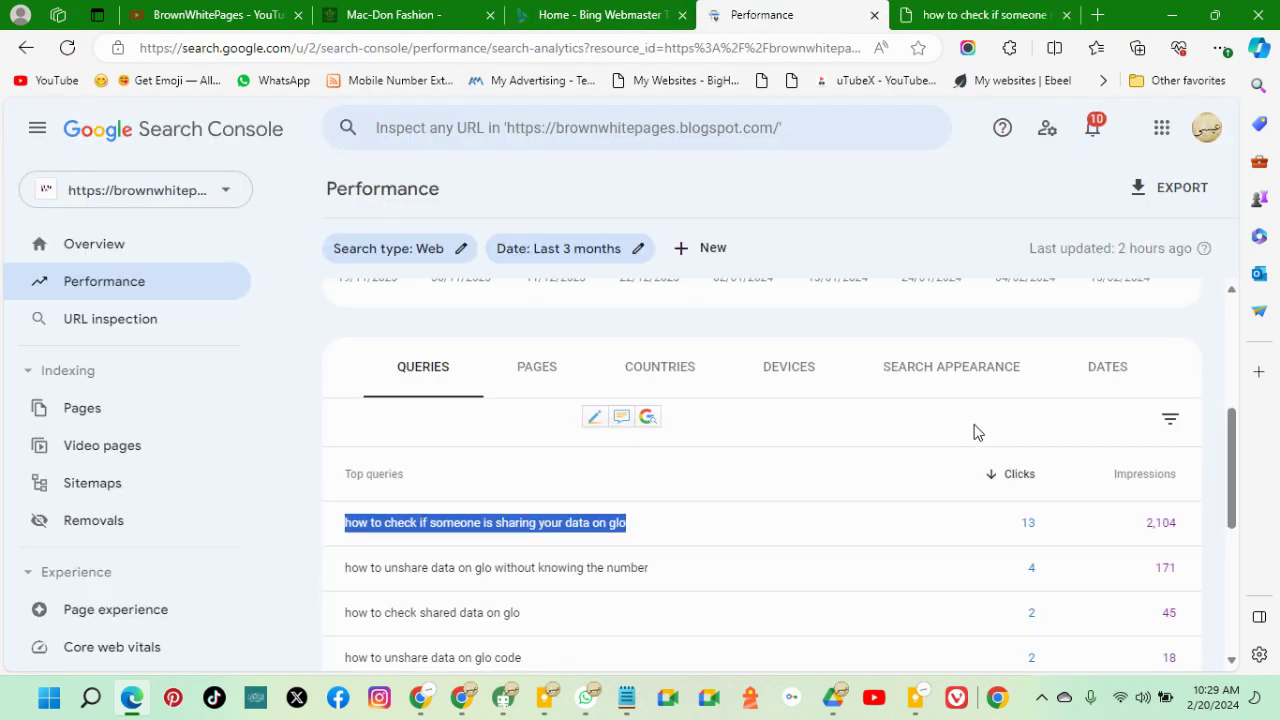
pyautogui.click(550, 368)
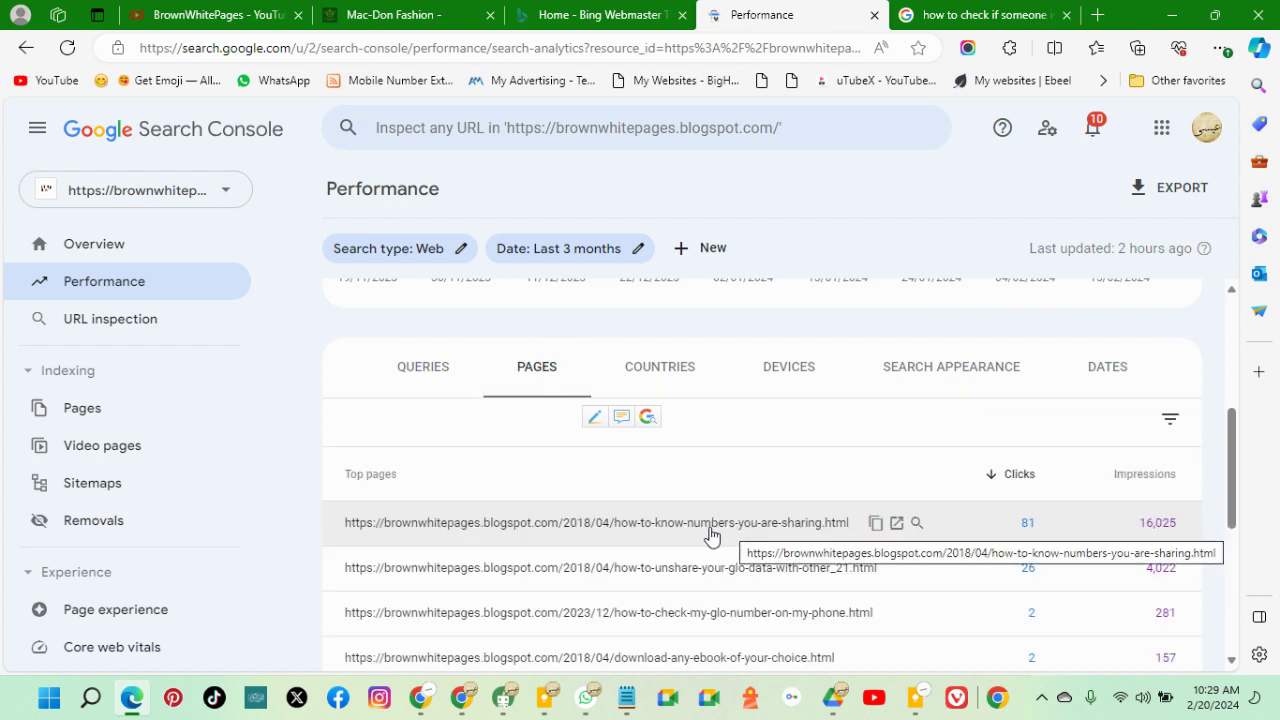
pyautogui.click(896, 523)
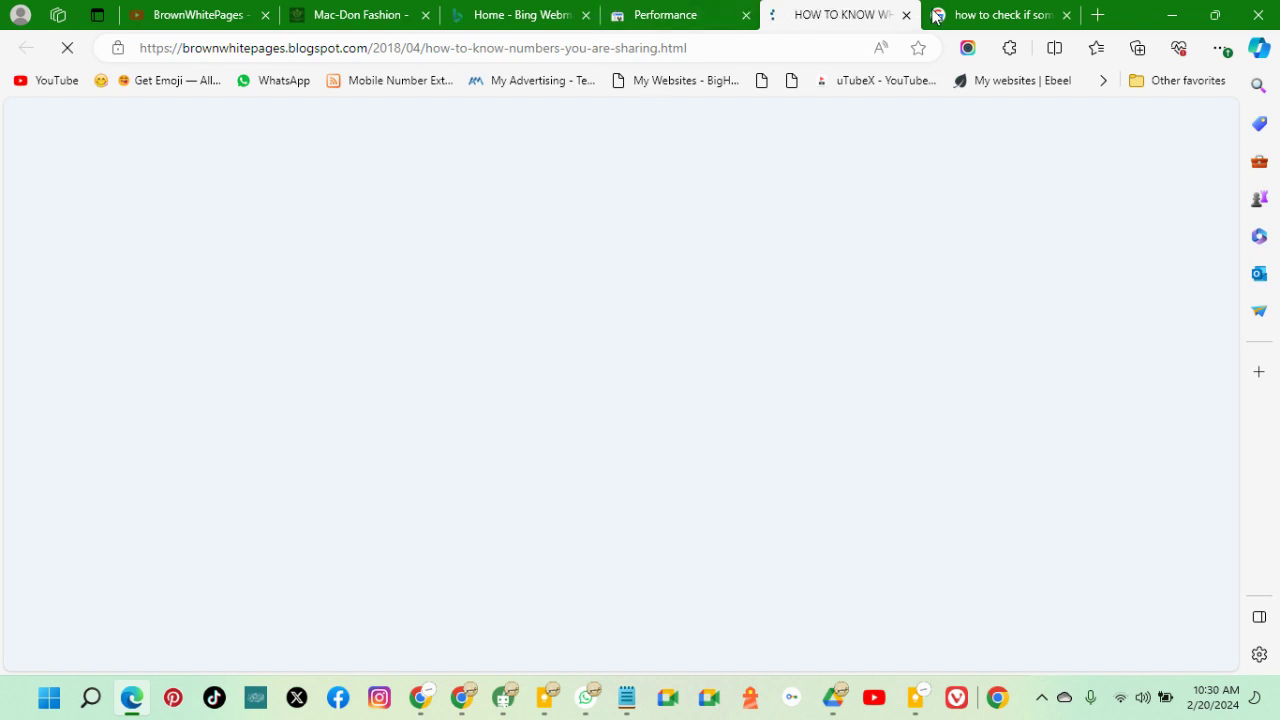
# Step: Look further down the Google results for "how to check if someone is sharing your data on glo" for BrownWhitePages listings
pyautogui.click(981, 16)
pyautogui.scroll(-10, 440, 473)
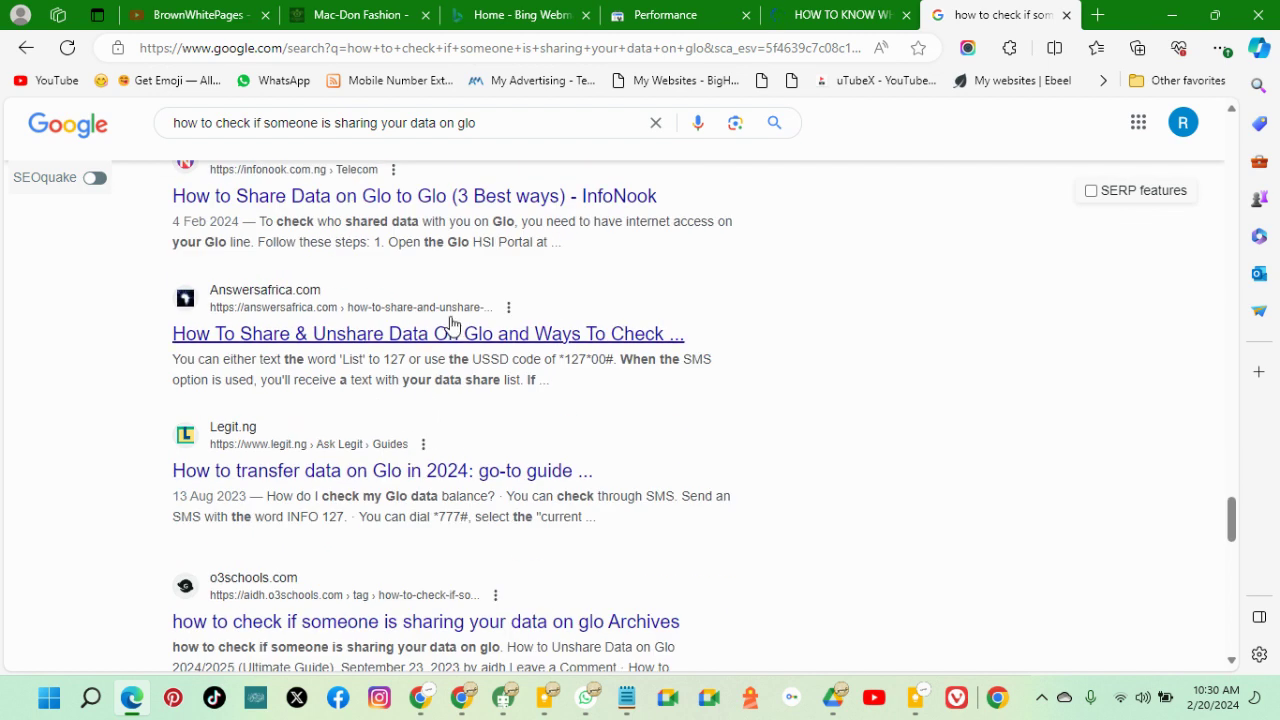
pyautogui.scroll(-1, 372, 522)
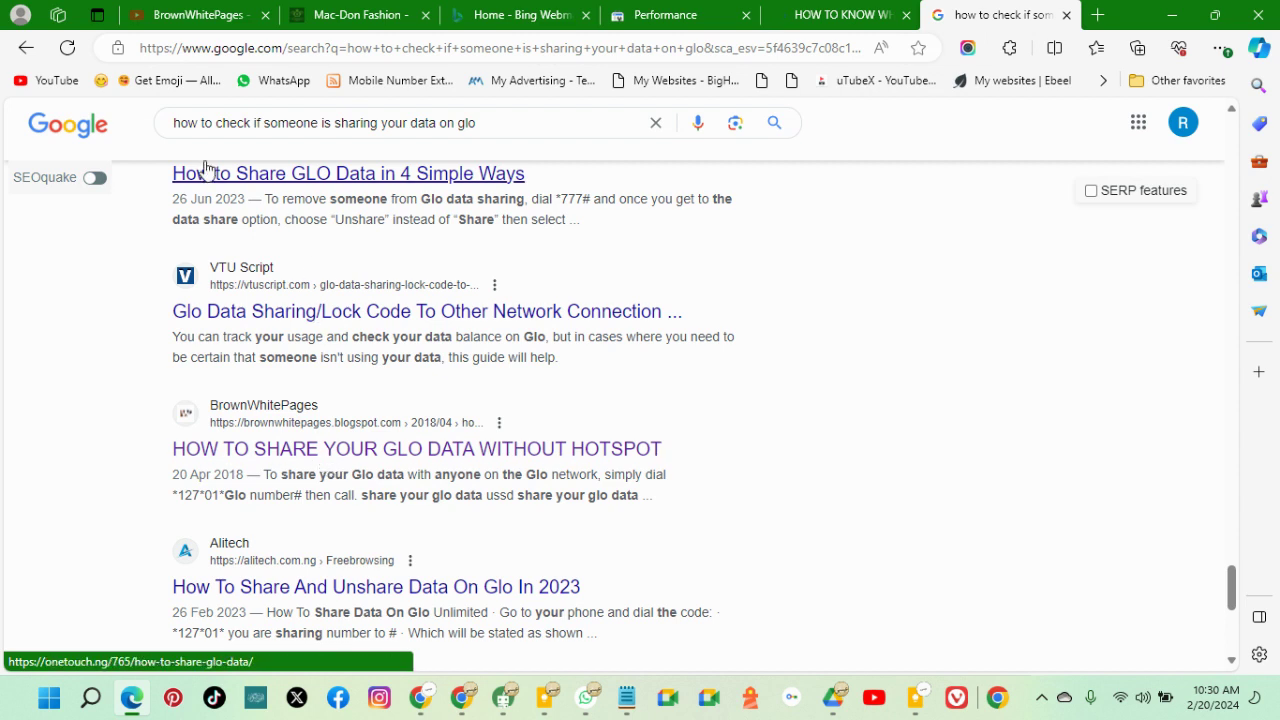
pyautogui.scroll(-4, 370, 450)
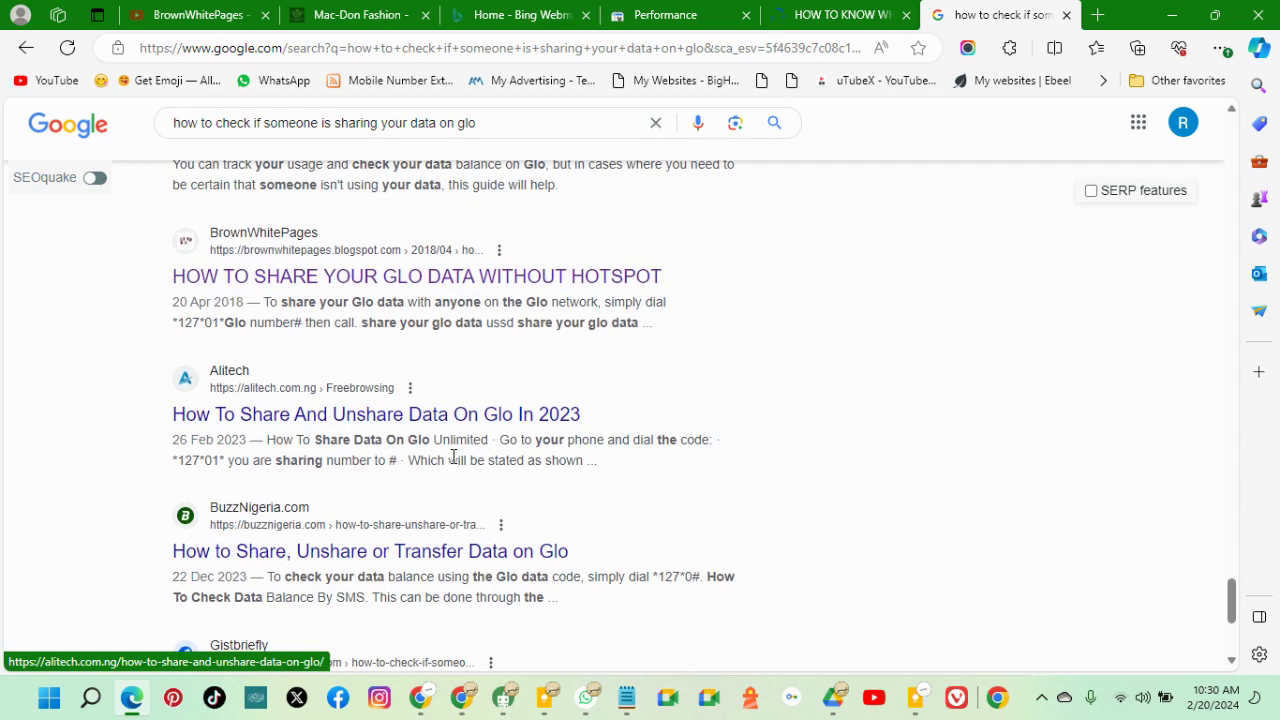
pyautogui.scroll(-1, 385, 402)
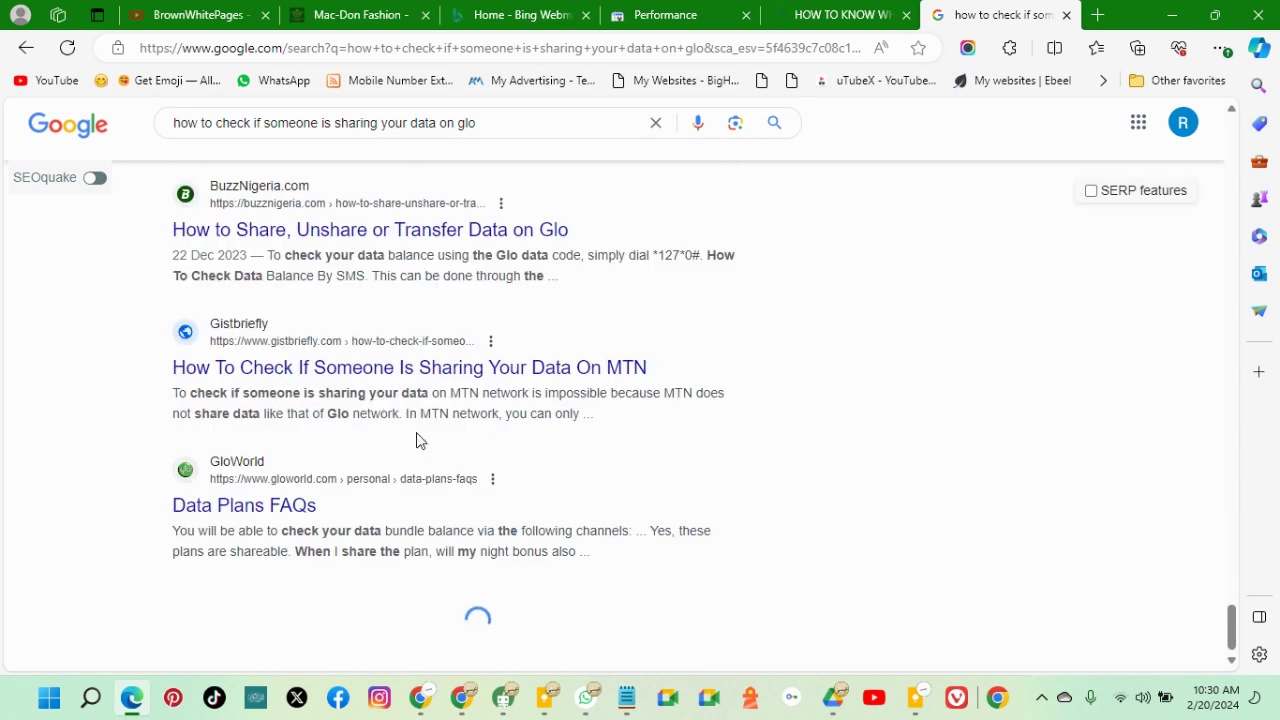
pyautogui.scroll(-5, 470, 457)
pyautogui.scroll(-9, 474, 458)
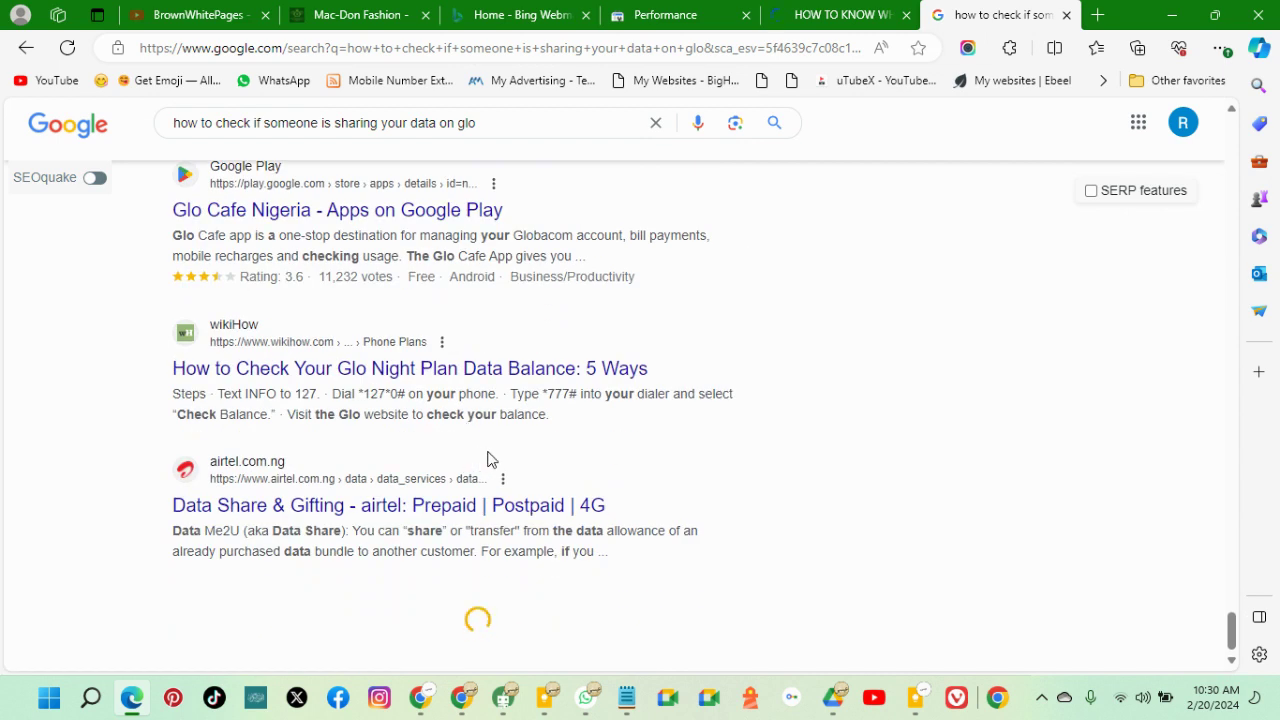
pyautogui.scroll(-5, 489, 459)
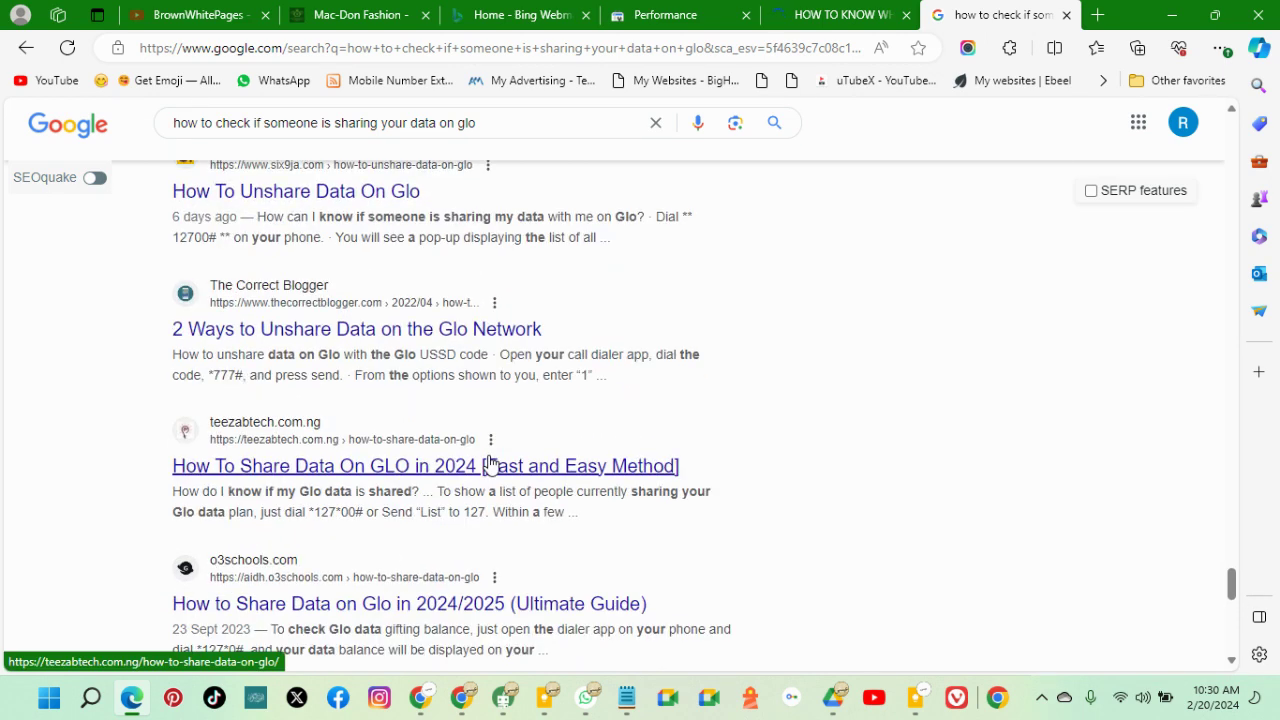
pyautogui.scroll(-8, 489, 459)
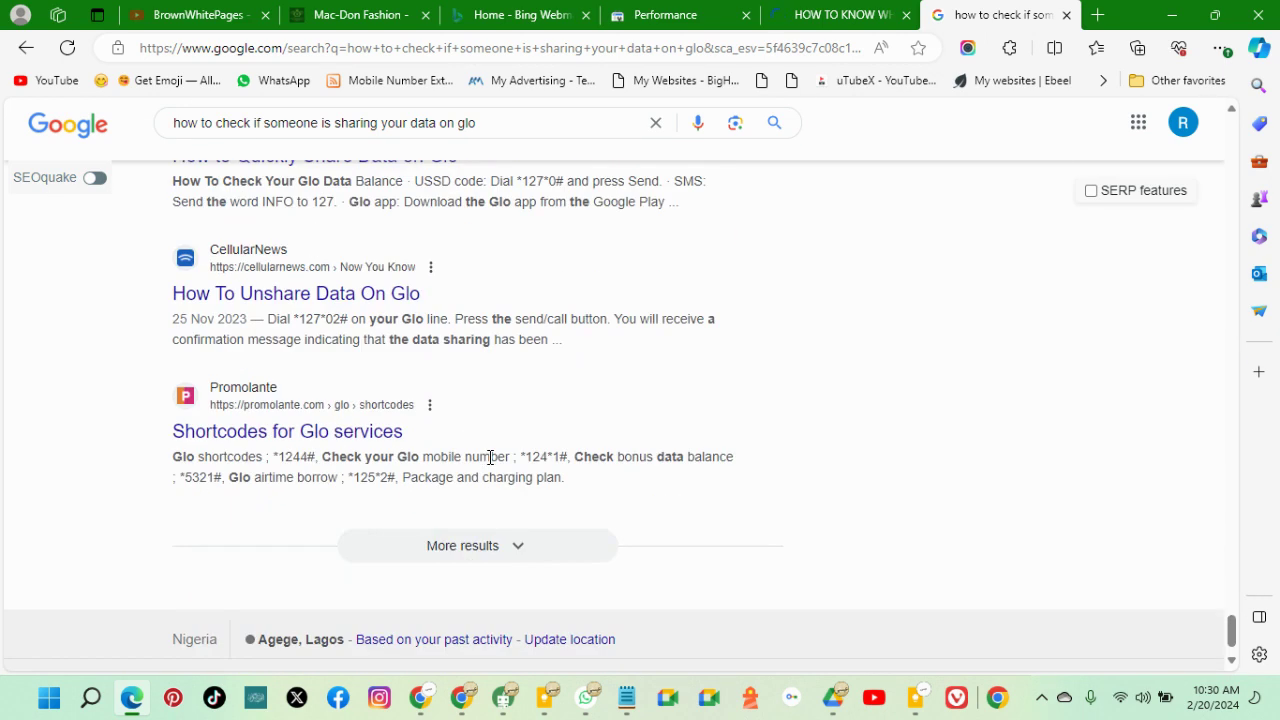
pyautogui.scroll(3, 489, 459)
pyautogui.scroll(3, 489, 465)
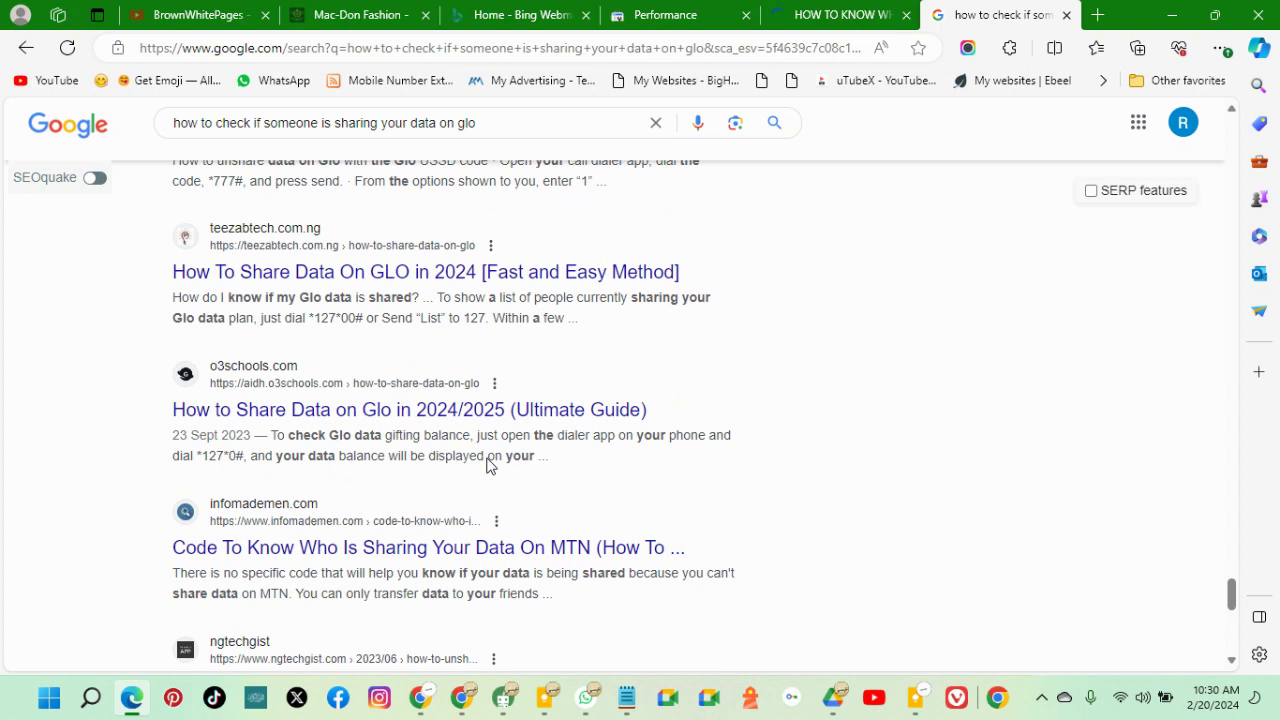
pyautogui.scroll(-15, 489, 465)
pyautogui.scroll(4, 489, 465)
pyautogui.scroll(20, 489, 465)
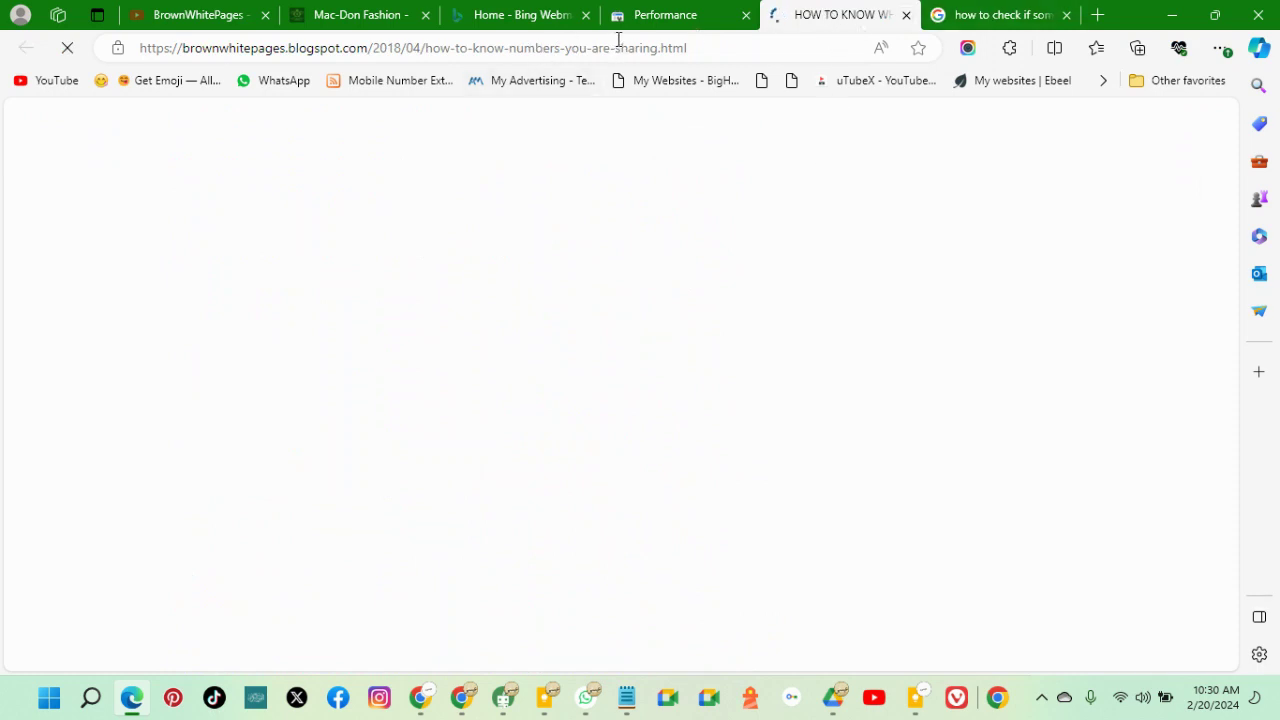
# Step: Return to the Performance report and examine the clicks and impressions of the top pages
pyautogui.click(663, 18)
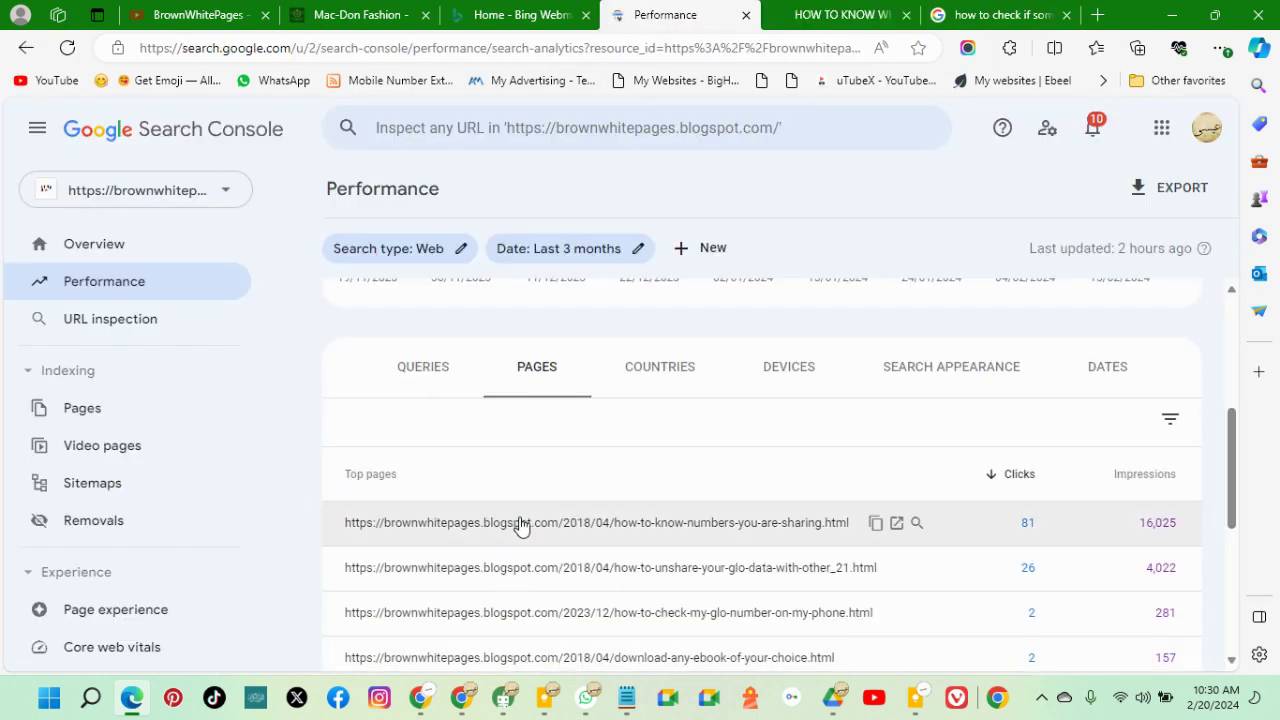
pyautogui.scroll(-1, 560, 534)
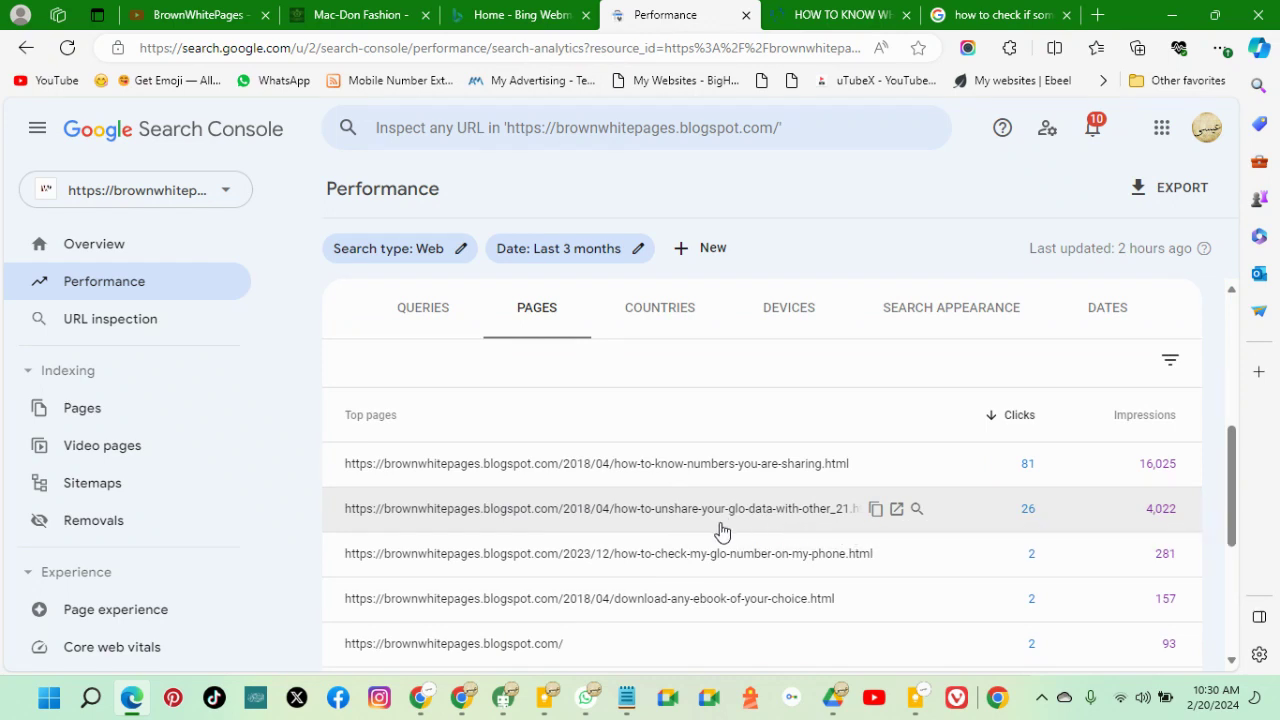
pyautogui.scroll(-1, 694, 523)
pyautogui.scroll(1, 737, 577)
# Step: Copy the top query "how to unshare data on glo without knowing the number" and search Google for it in place of the previous query
pyautogui.click(444, 315)
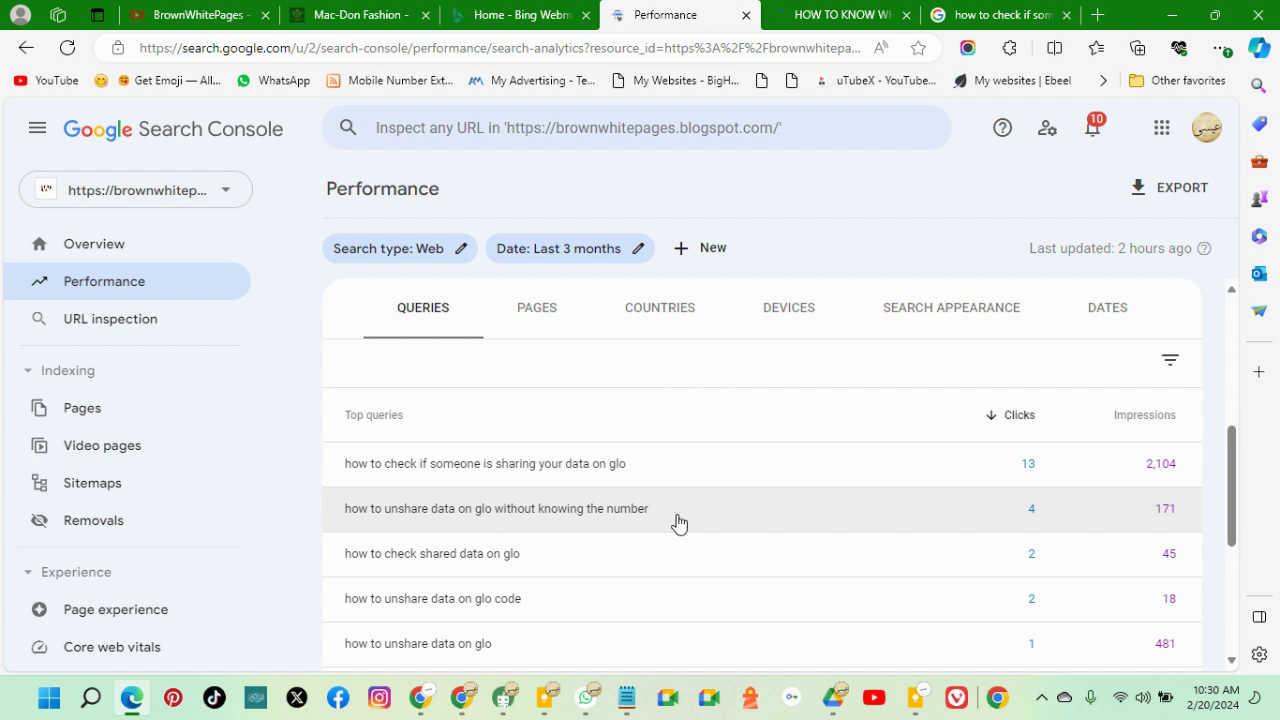
pyautogui.moveTo(652, 512); pyautogui.dragTo(335, 512)
pyautogui.hotkey('ctrl', 'c')
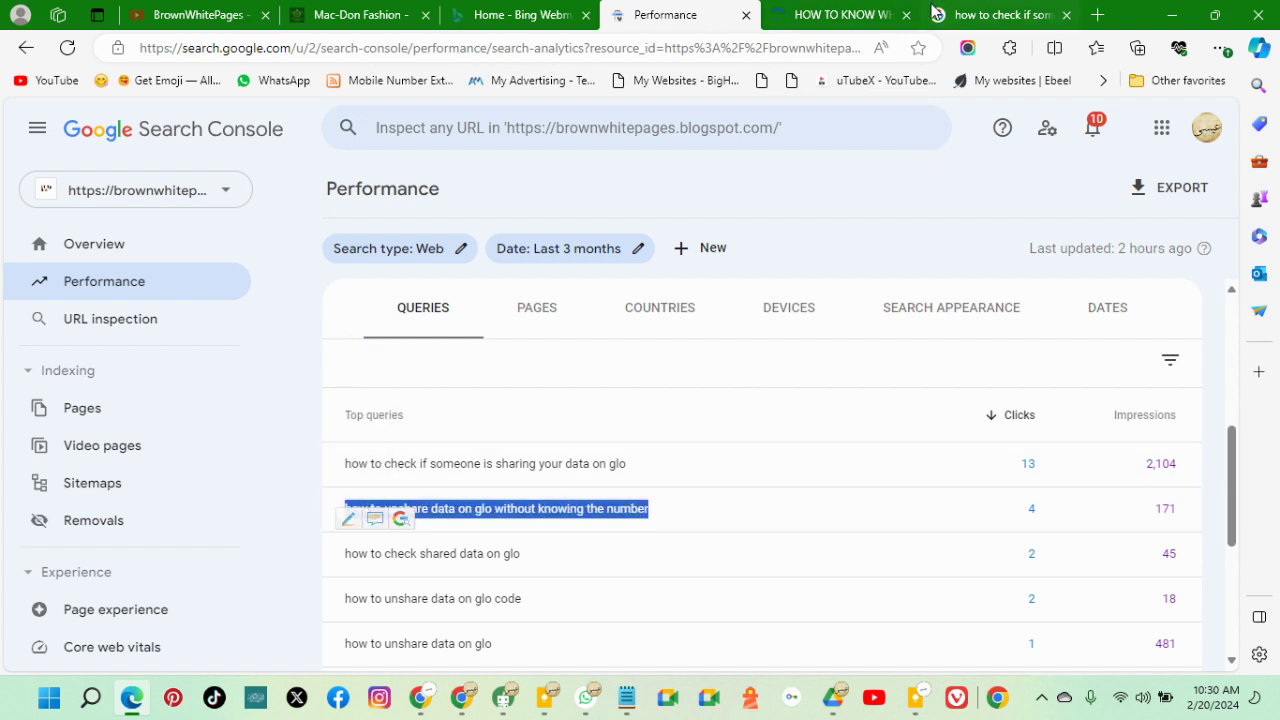
pyautogui.click(860, 14)
pyautogui.click(990, 14)
pyautogui.moveTo(549, 123); pyautogui.dragTo(170, 125)
pyautogui.hotkey('ctrl', 'v')
pyautogui.press('Return')
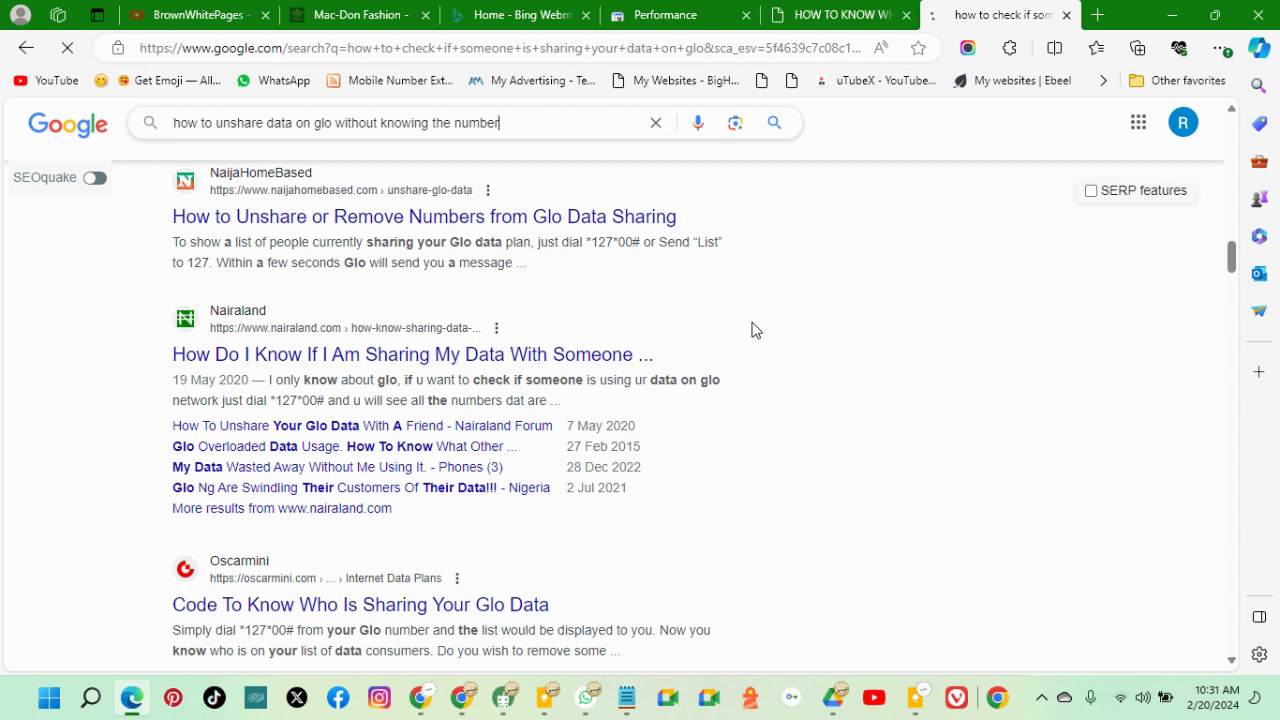
# Step: Return to the Performance report and set the queries table to 500 rows per page
pyautogui.click(850, 14)
pyautogui.click(645, 20)
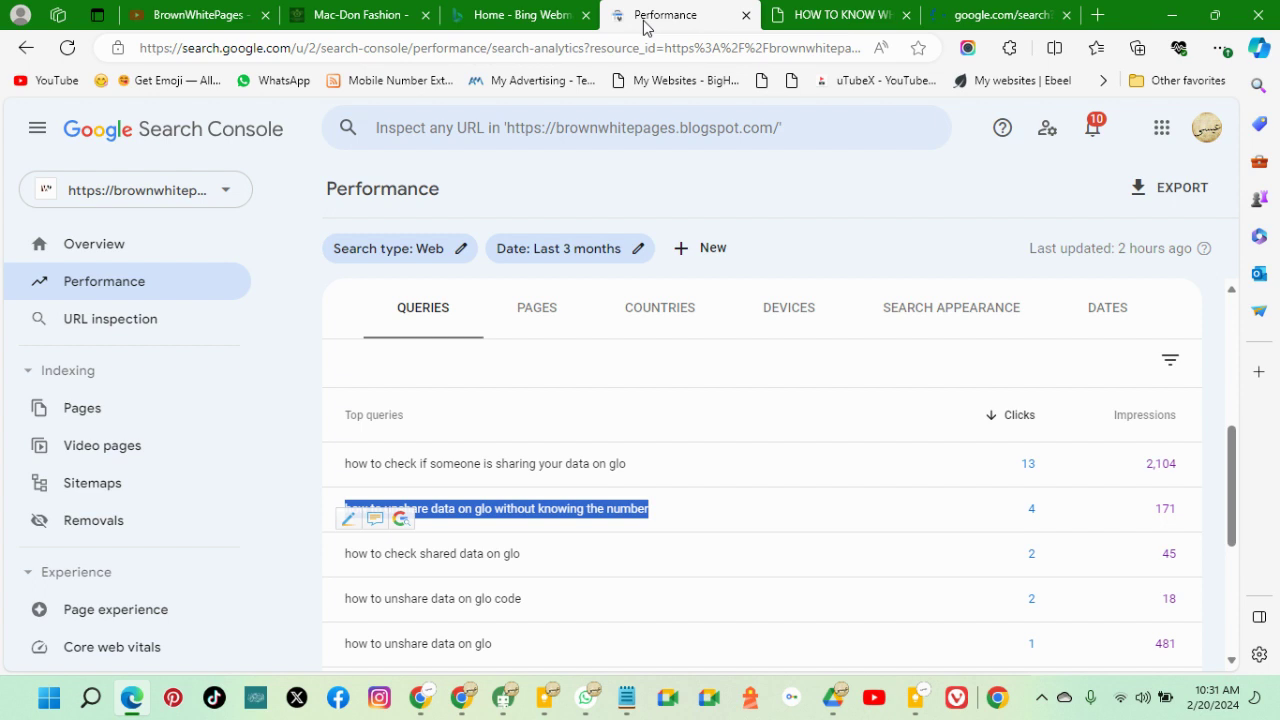
pyautogui.scroll(-4, 460, 608)
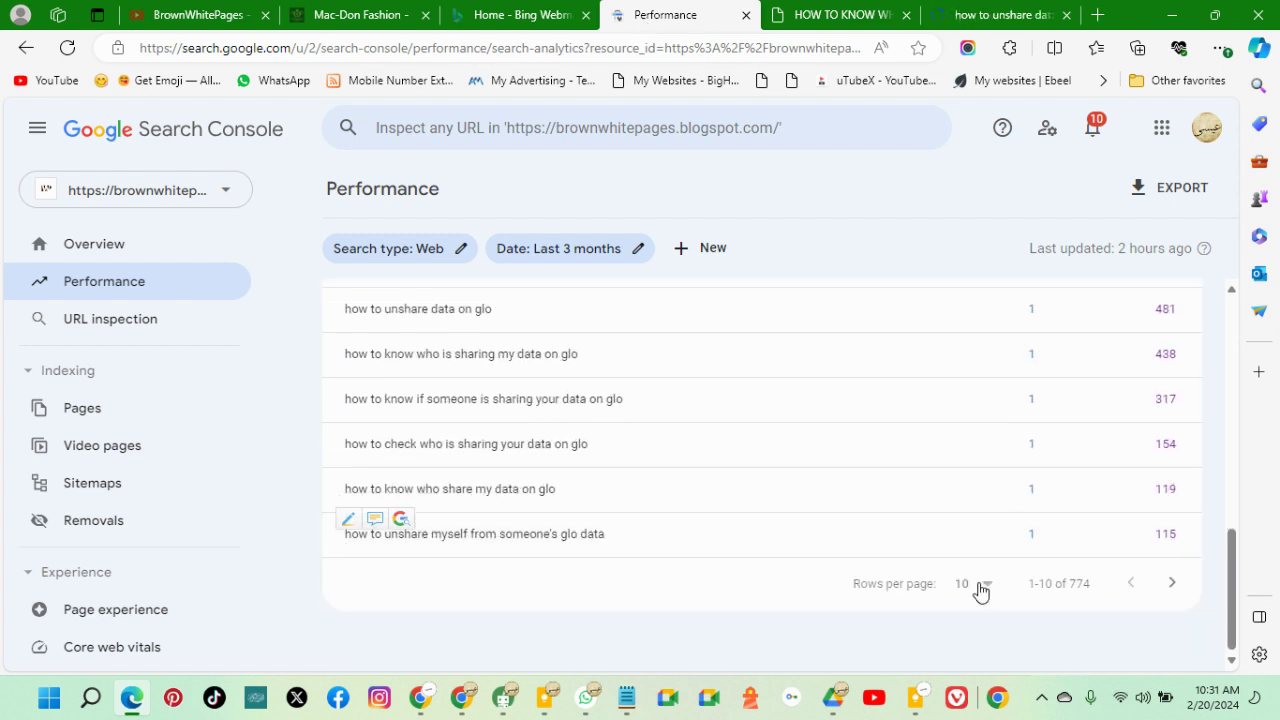
pyautogui.click(980, 586)
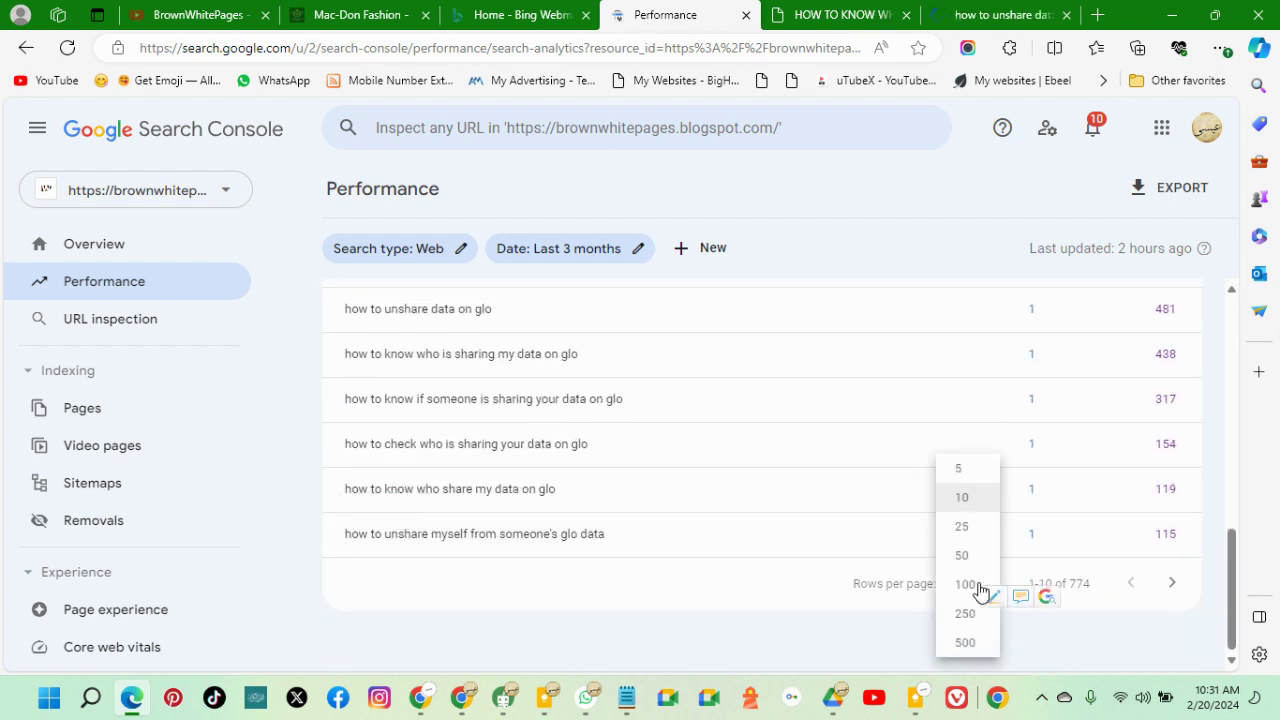
pyautogui.click(977, 644)
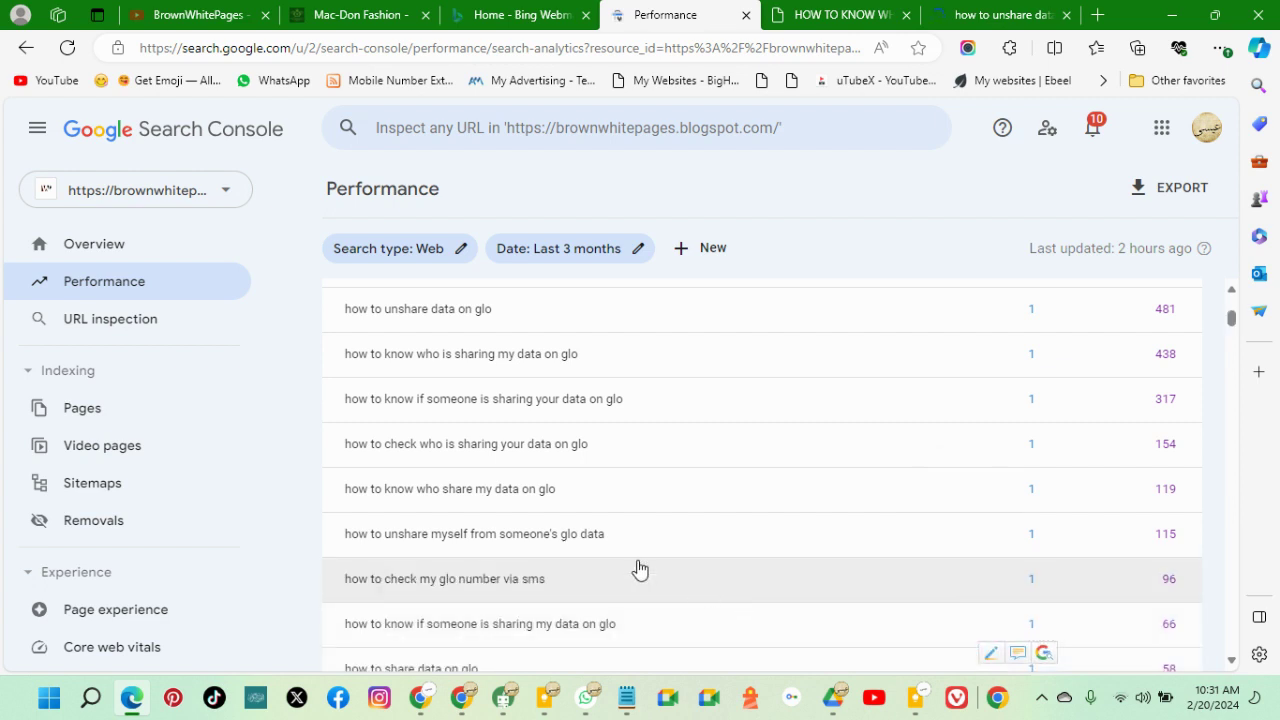
# Step: Examine the expanded list of queries down to its end and go to the table's next page
pyautogui.scroll(-10, 640, 569)
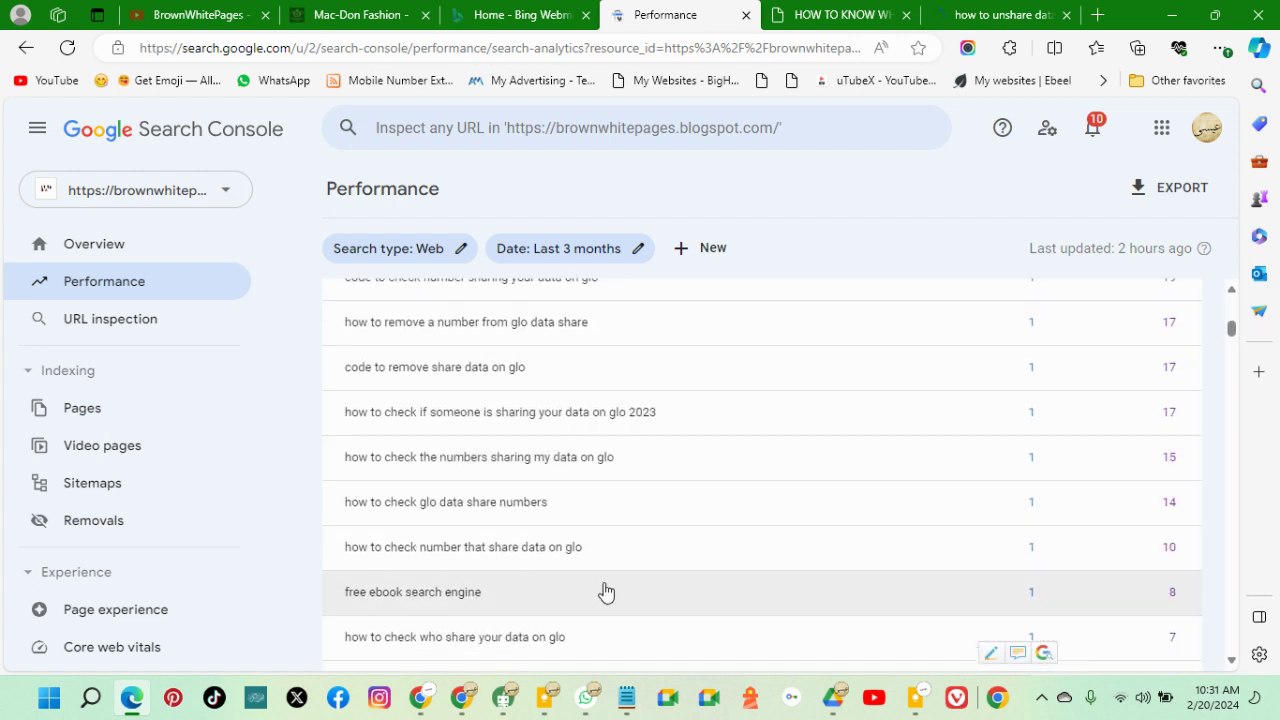
pyautogui.scroll(-3, 606, 592)
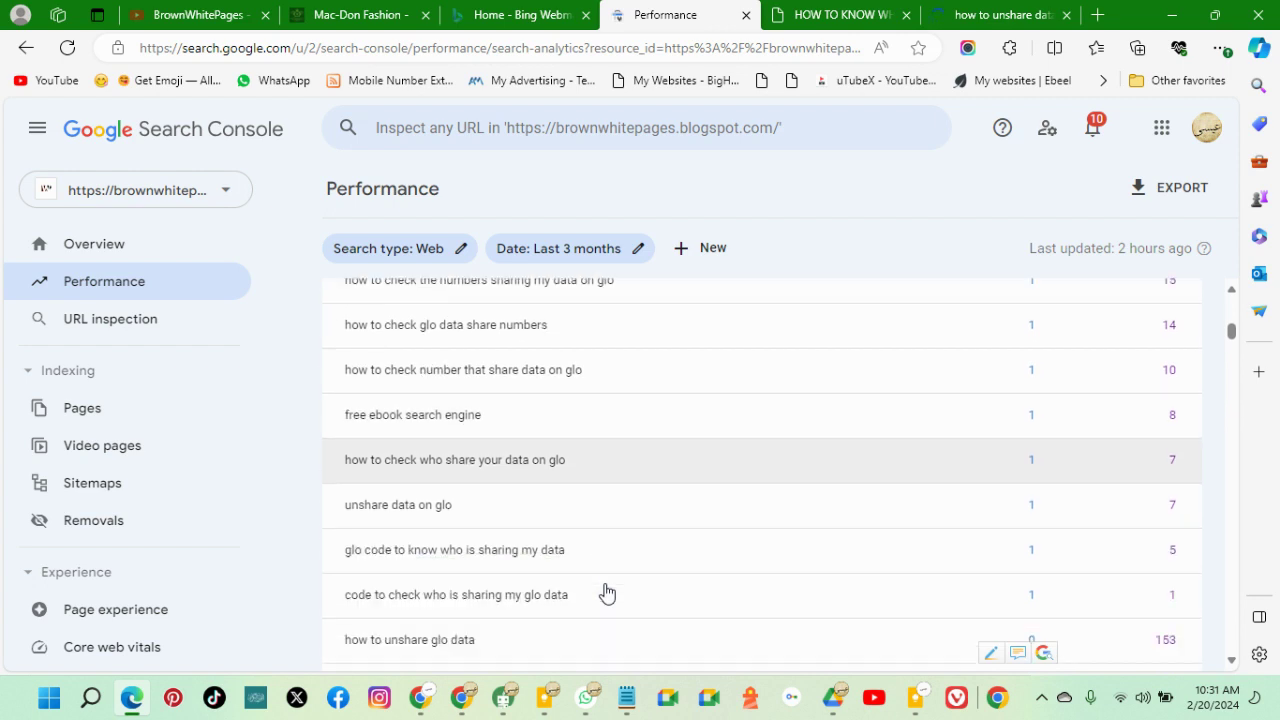
pyautogui.scroll(-10, 606, 592)
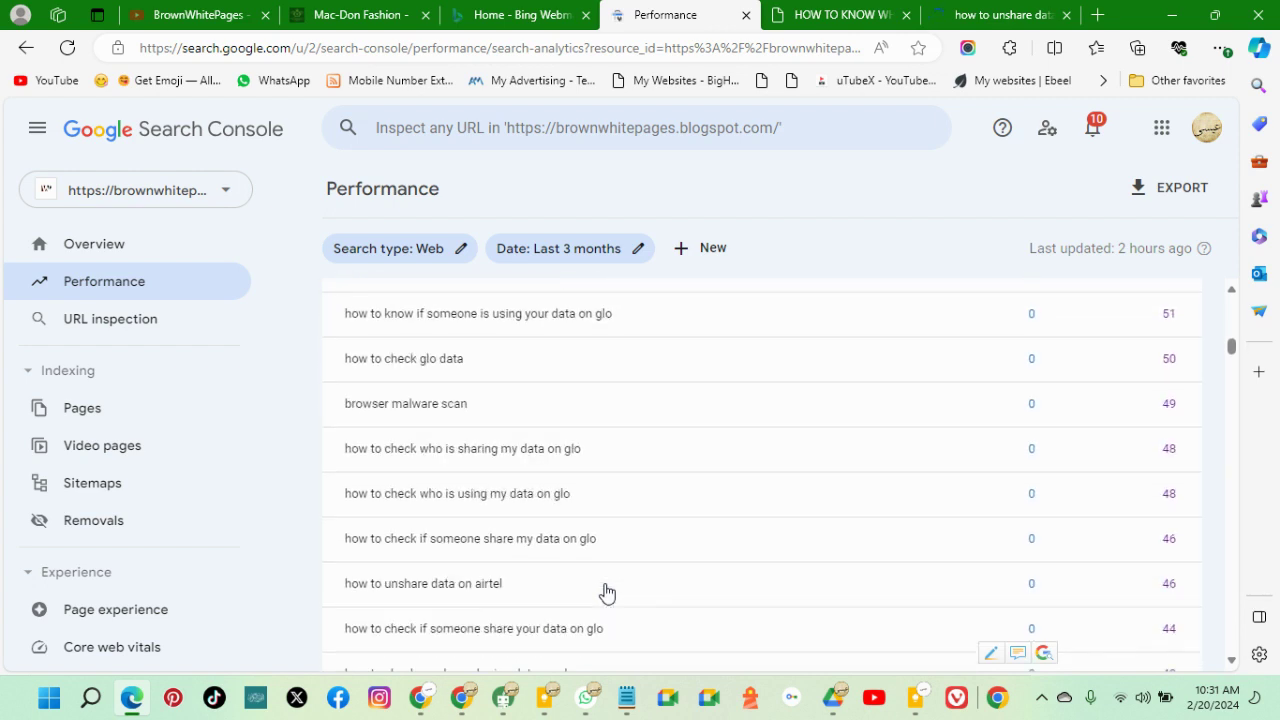
pyautogui.scroll(-10, 606, 592)
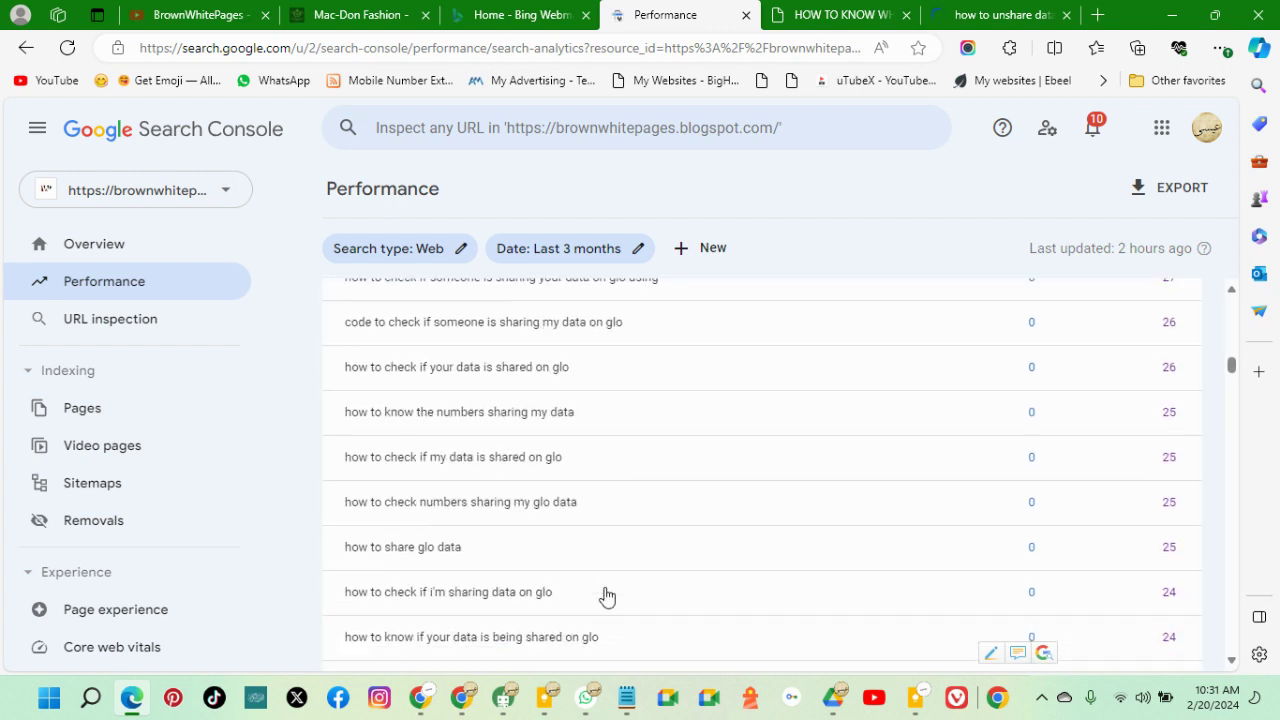
pyautogui.scroll(-10, 606, 596)
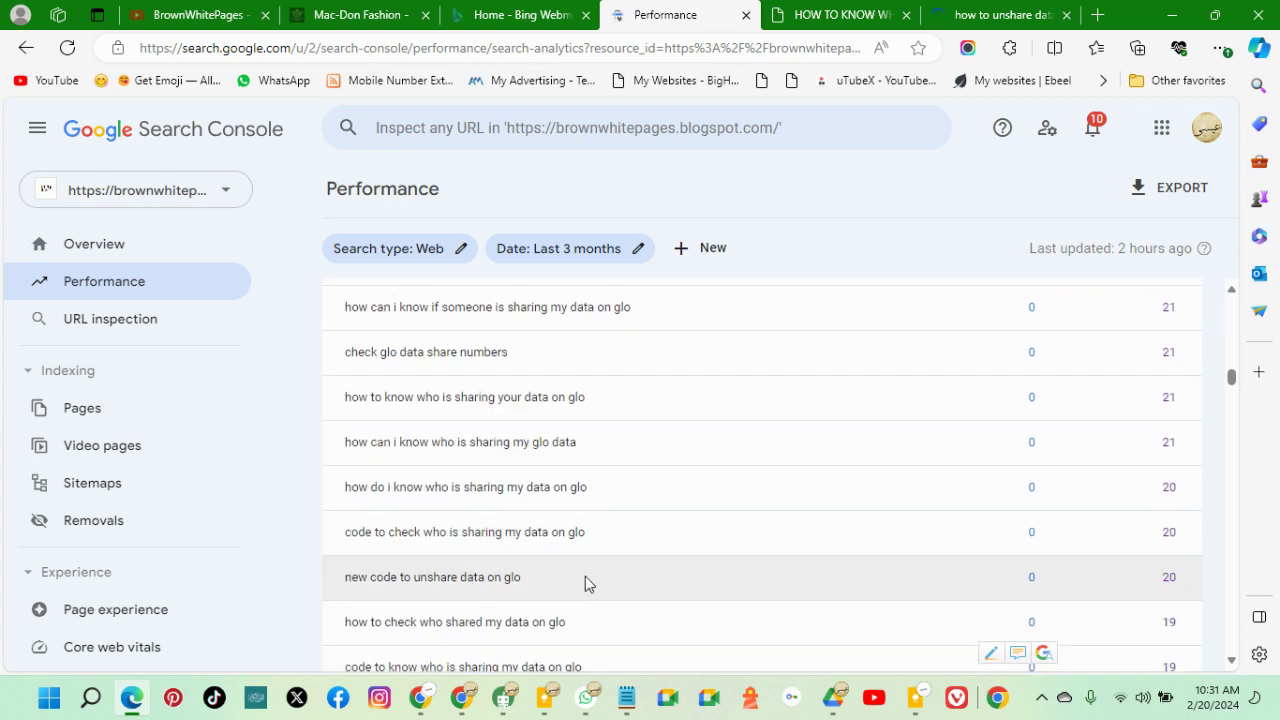
pyautogui.scroll(-10, 582, 588)
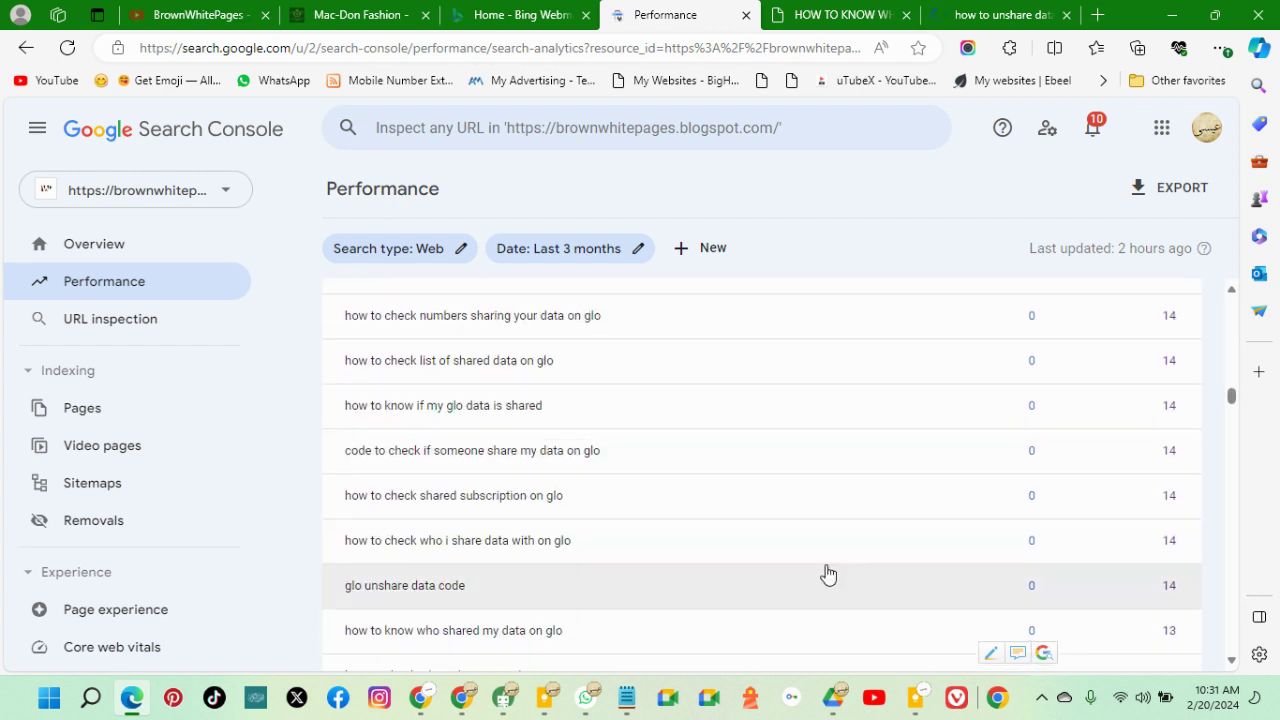
pyautogui.moveTo(1234, 398); pyautogui.dragTo(1229, 653)
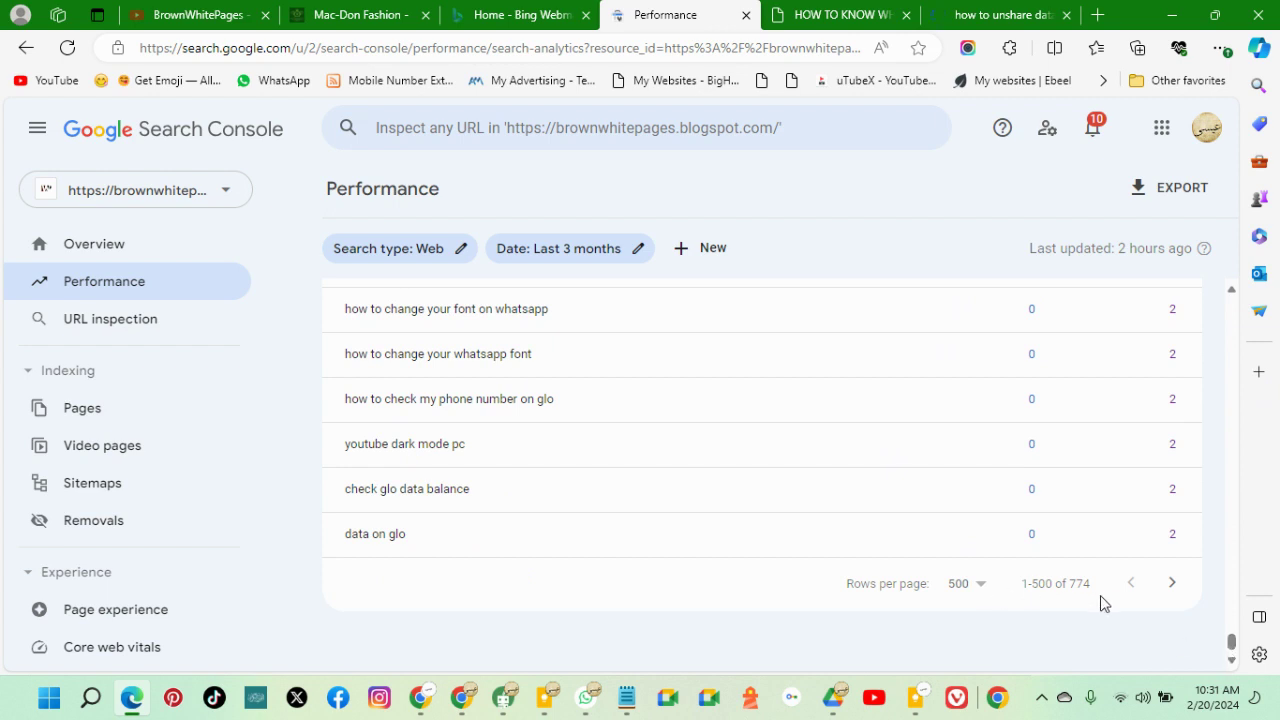
pyautogui.click(1175, 585)
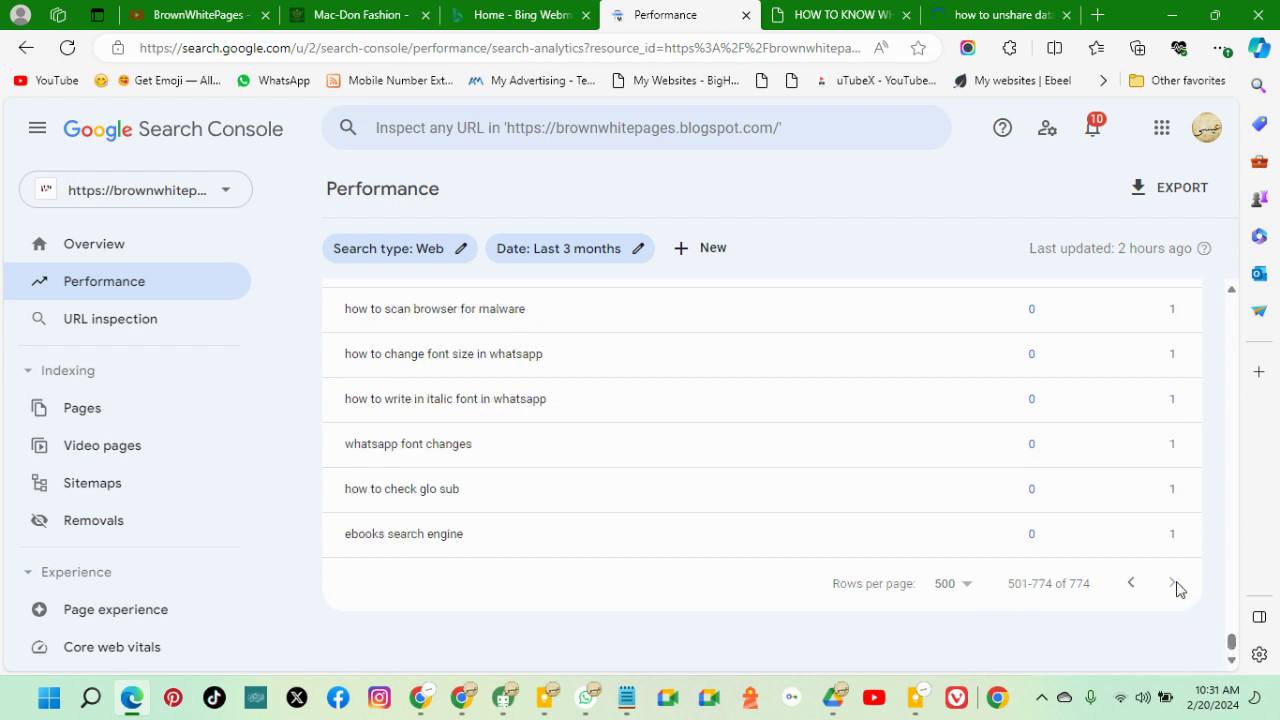
# Step: Look through the Google results for "how to unshare data on glo without knowing the number", including more results, for a BrownWhitePages listing
pyautogui.click(980, 15)
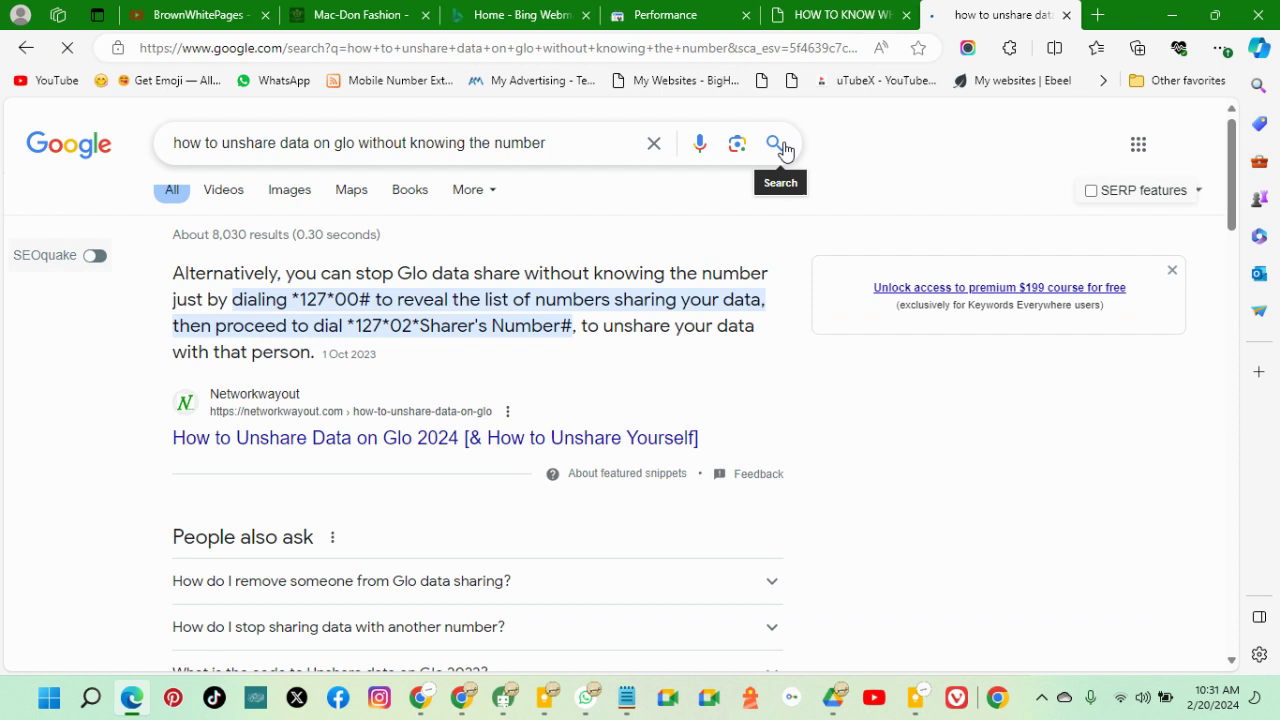
pyautogui.scroll(-10, 457, 350)
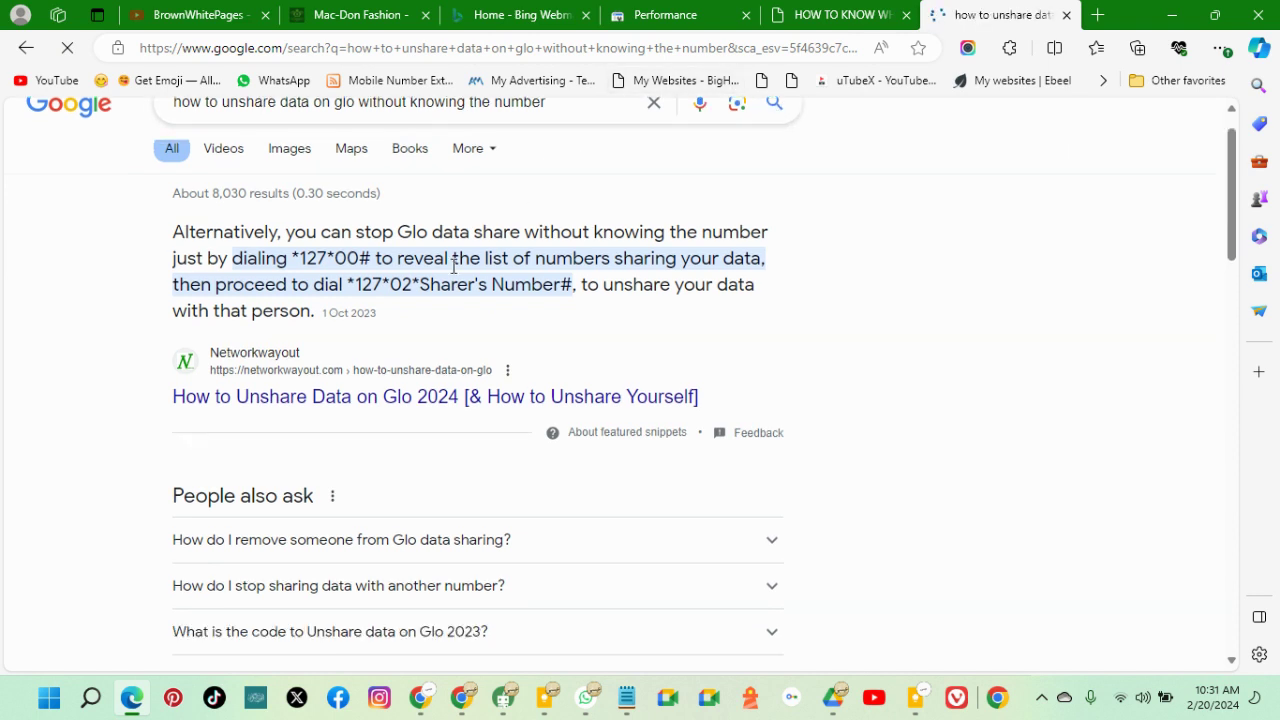
pyautogui.scroll(-7, 457, 350)
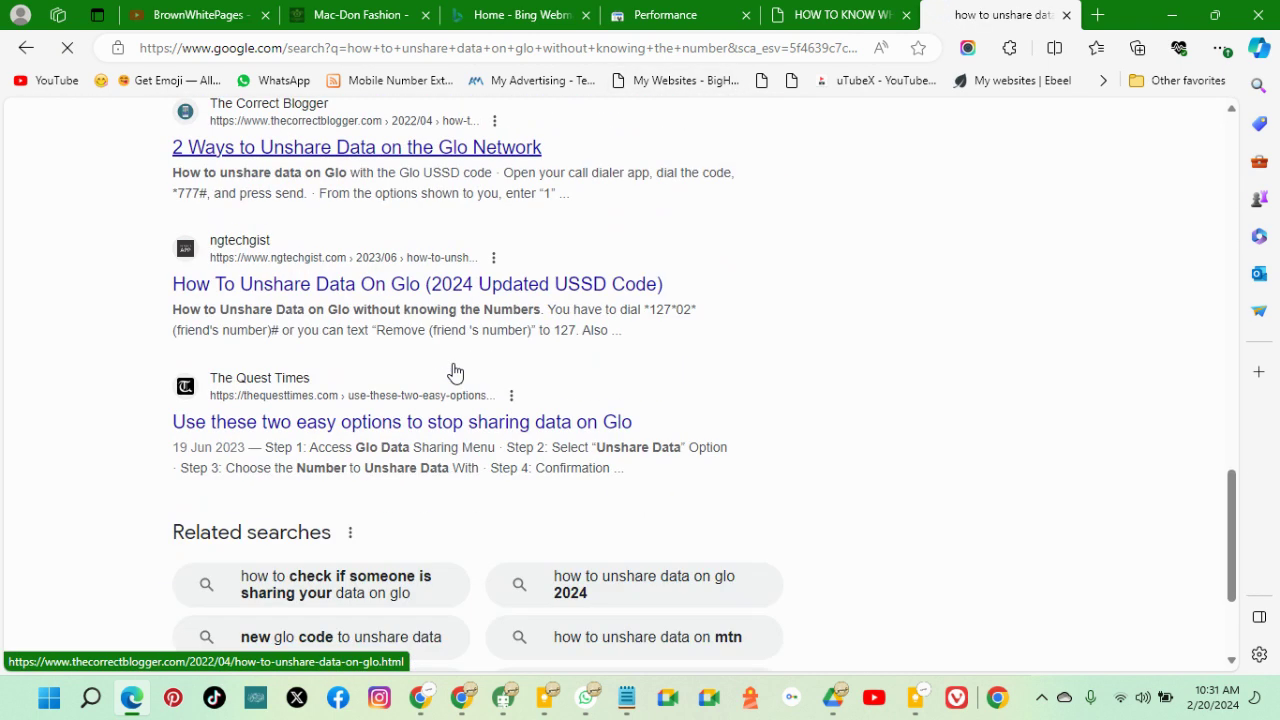
pyautogui.scroll(-2, 455, 371)
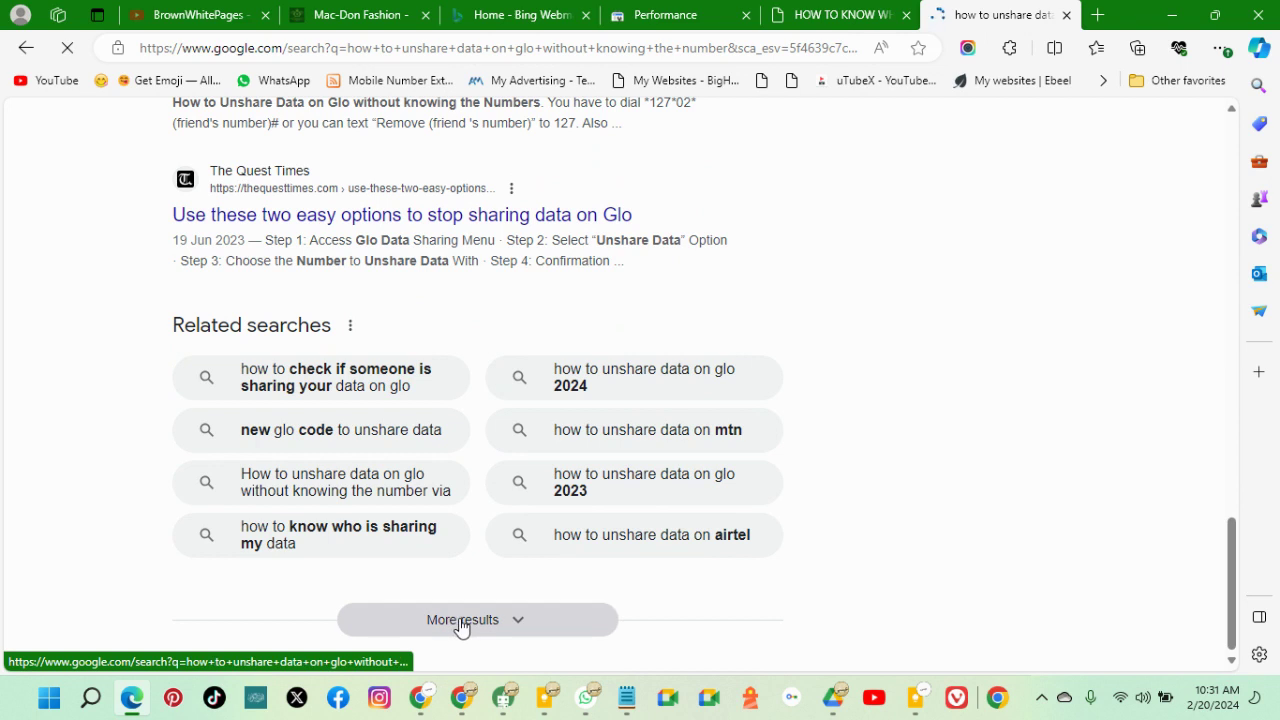
pyautogui.click(585, 510)
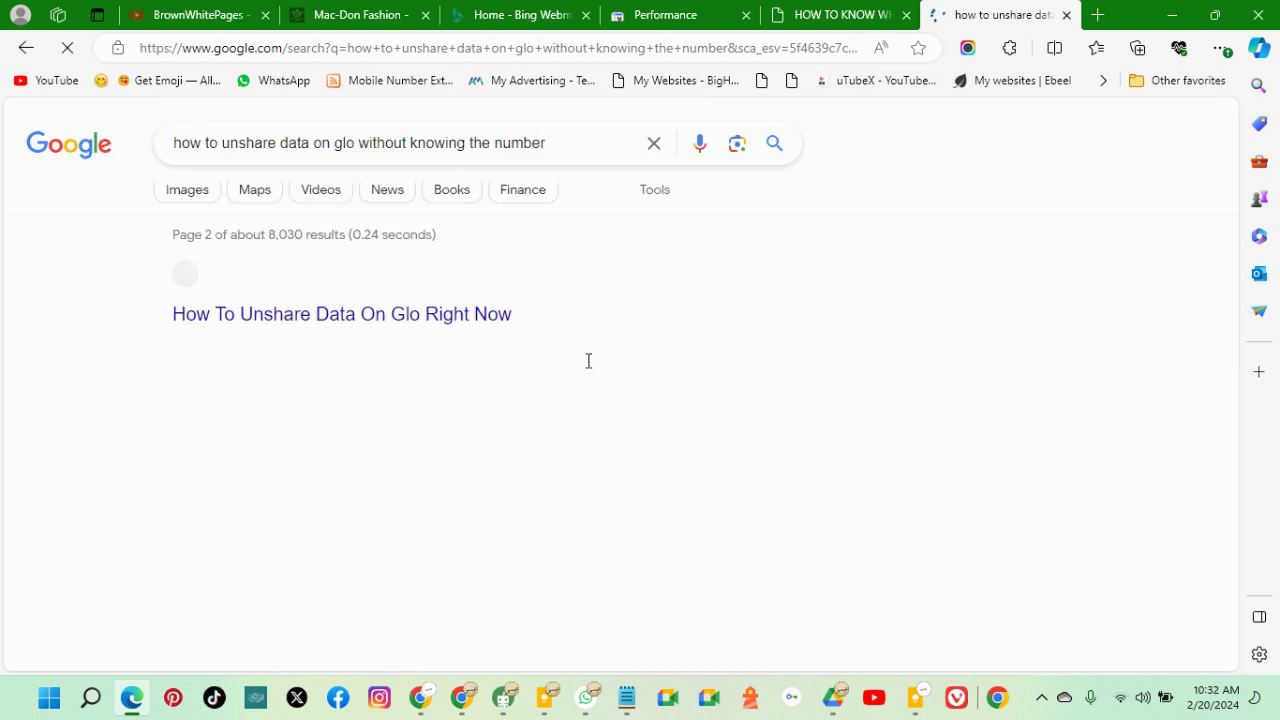
pyautogui.scroll(-2, 589, 360)
pyautogui.scroll(1, 577, 377)
pyautogui.scroll(-3, 328, 294)
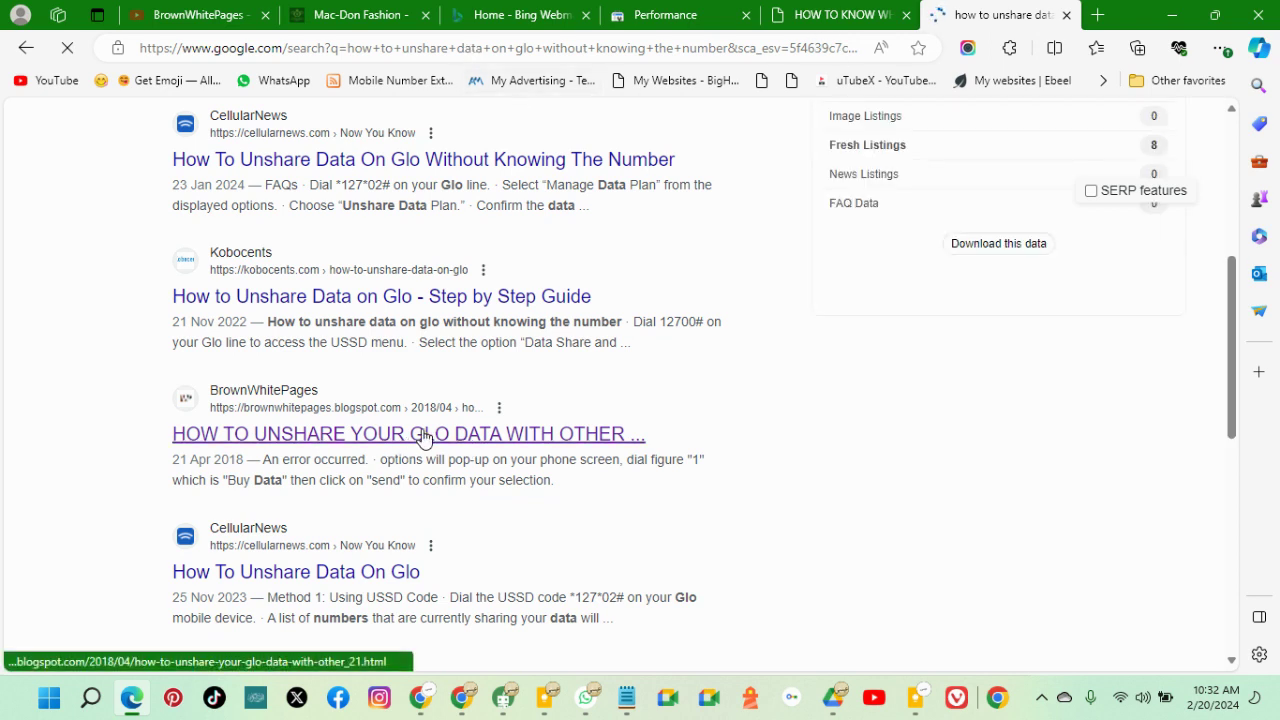
# Step: Return to the Performance report, look over the last queries in the table, and minimize the browser window
pyautogui.click(645, 20)
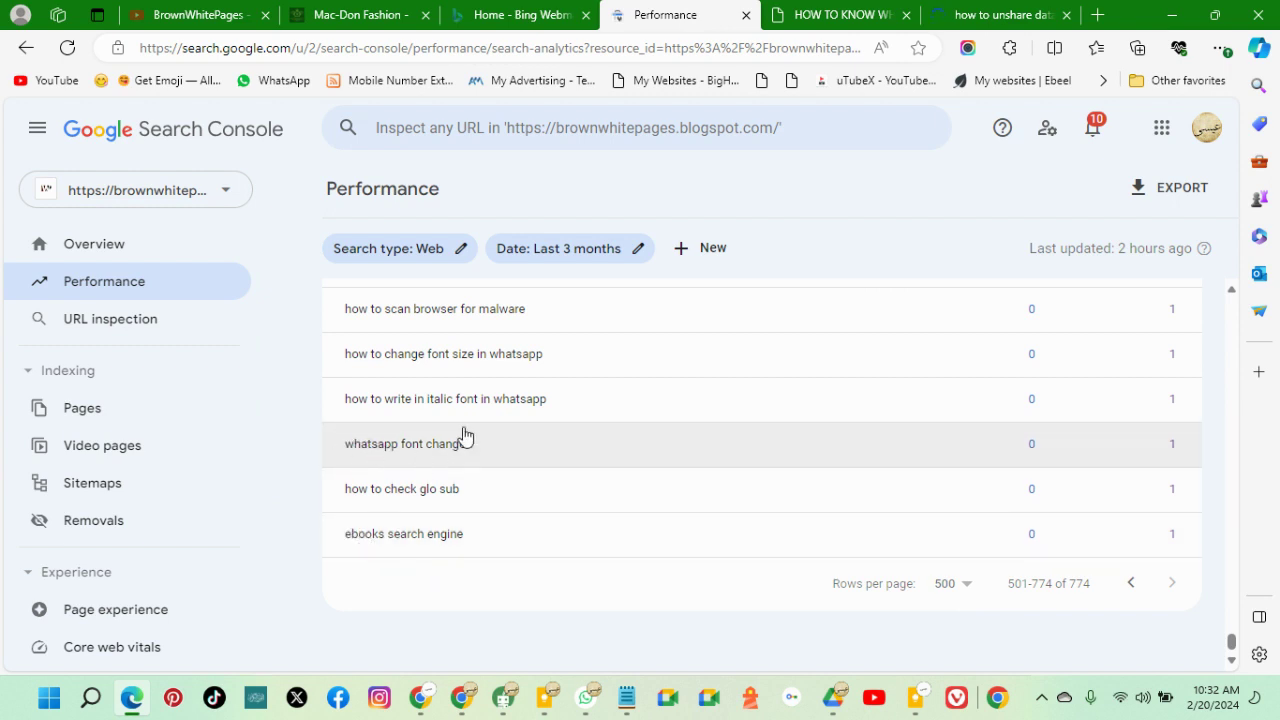
pyautogui.scroll(1, 440, 403)
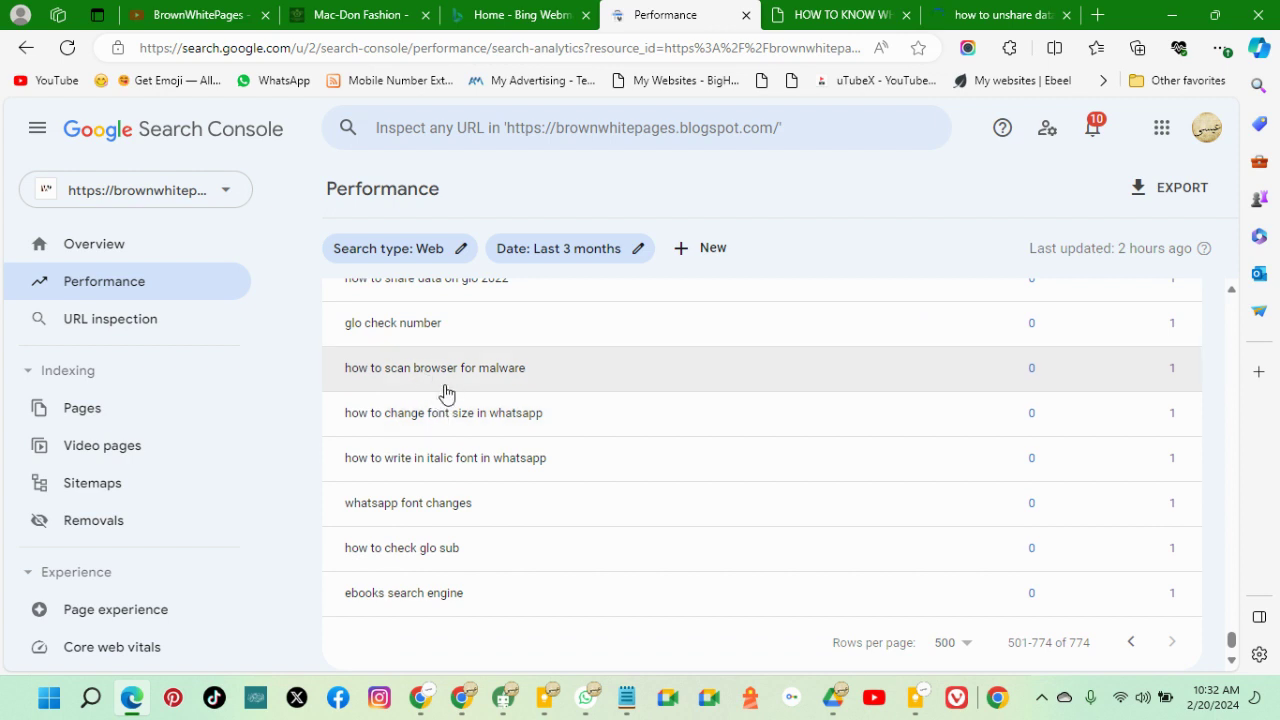
pyautogui.scroll(1, 435, 415)
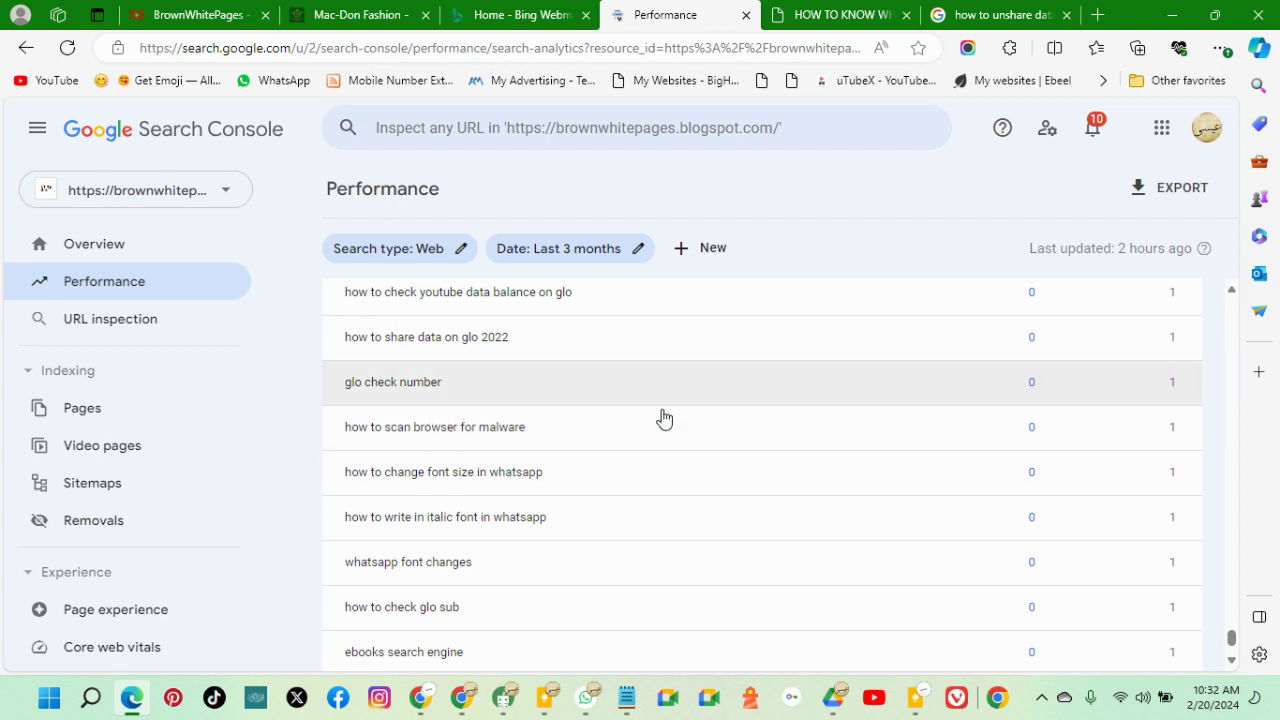
pyautogui.scroll(2, 640, 454)
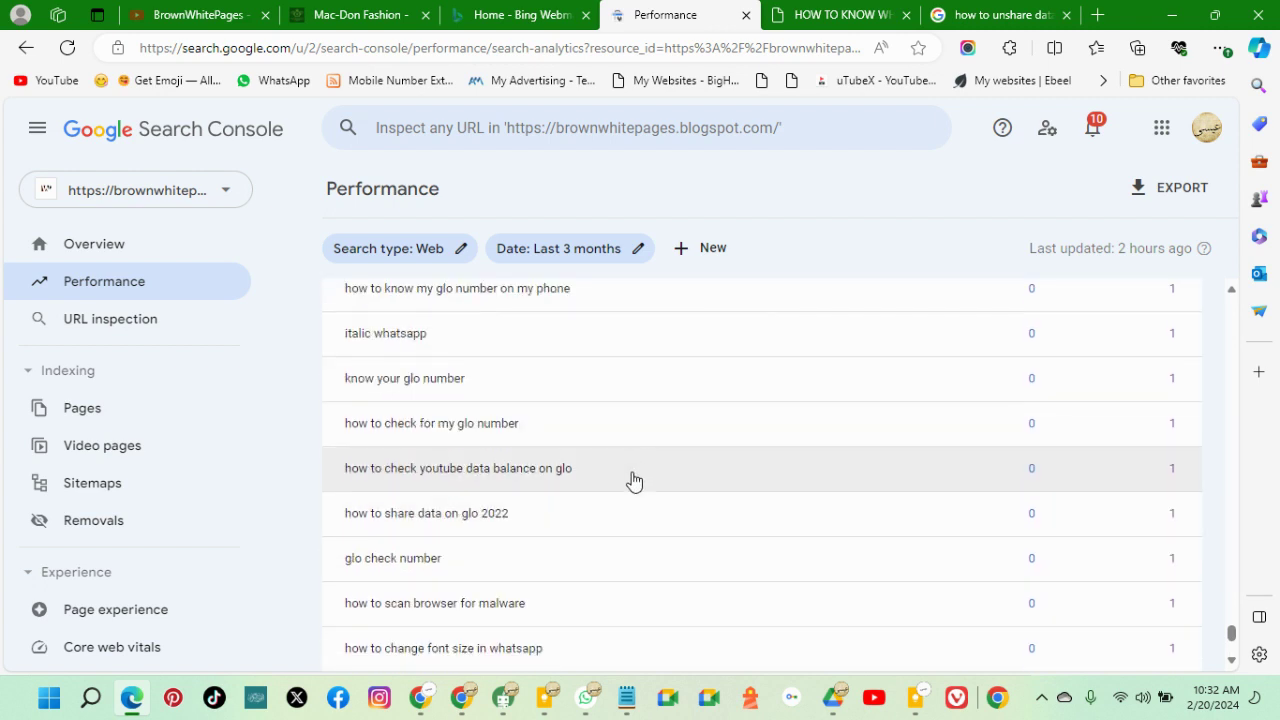
pyautogui.click(1174, 18)
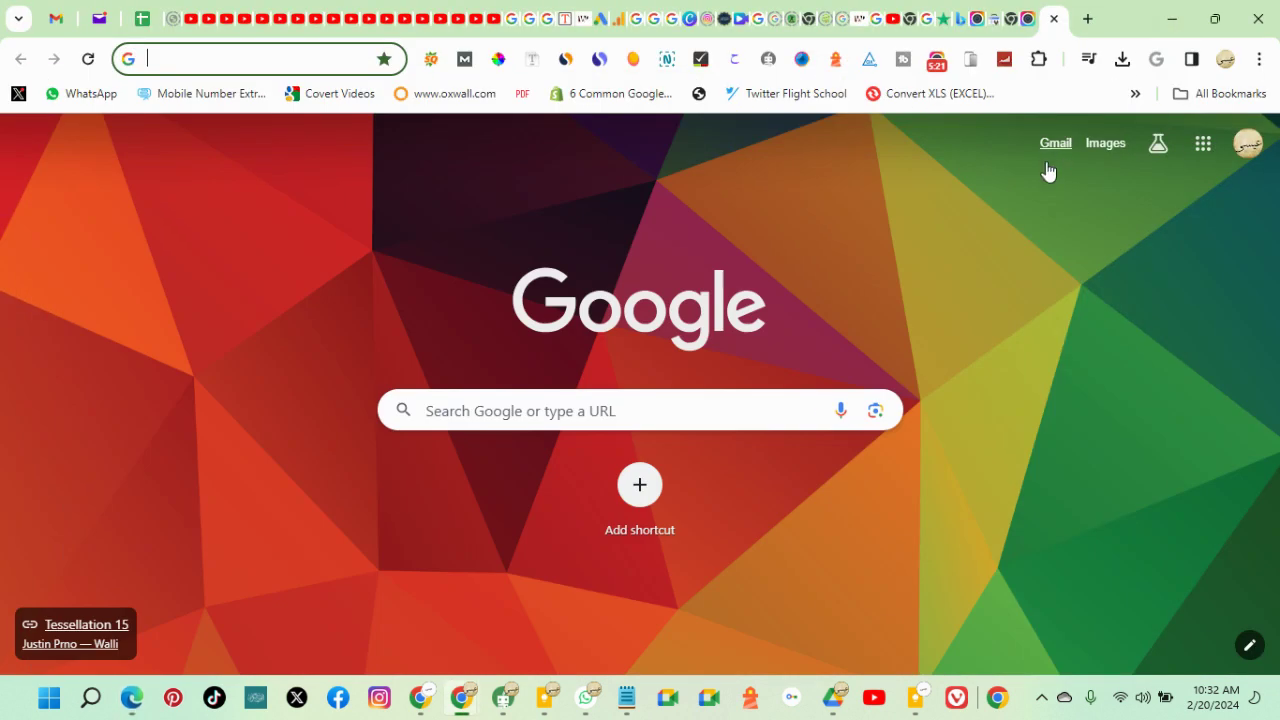